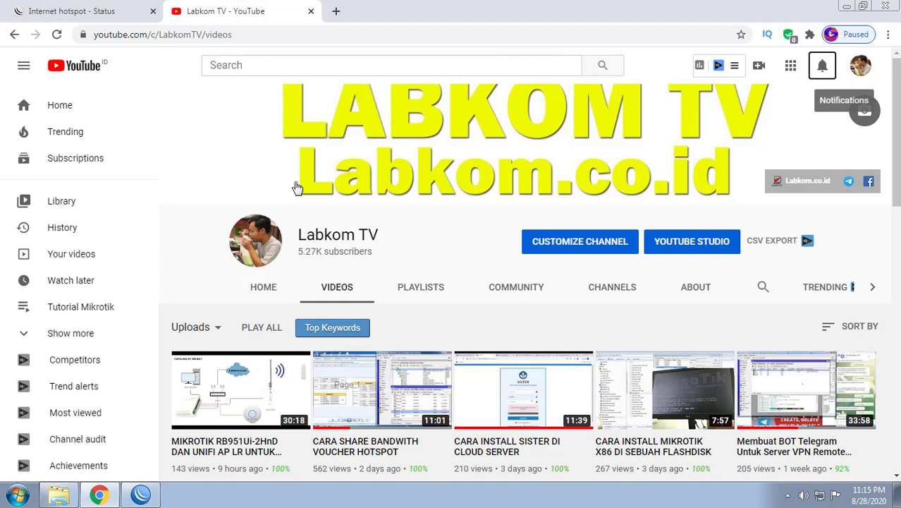
- Leave the Labkom TV YouTube page and switch to the WinBox router session
left_click(140, 494)
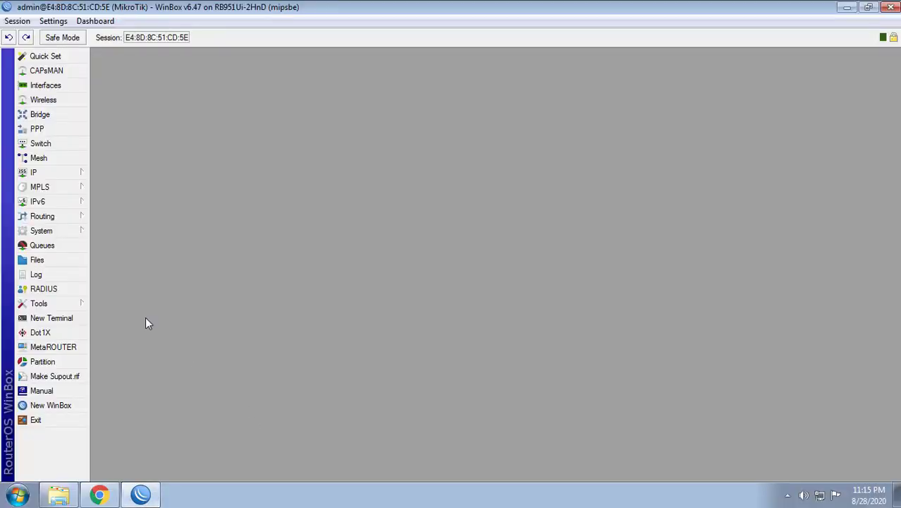
- Check the Queue Tree, then open the hotspot-admin dynamic queue from Simple Queues
left_click(64, 244)
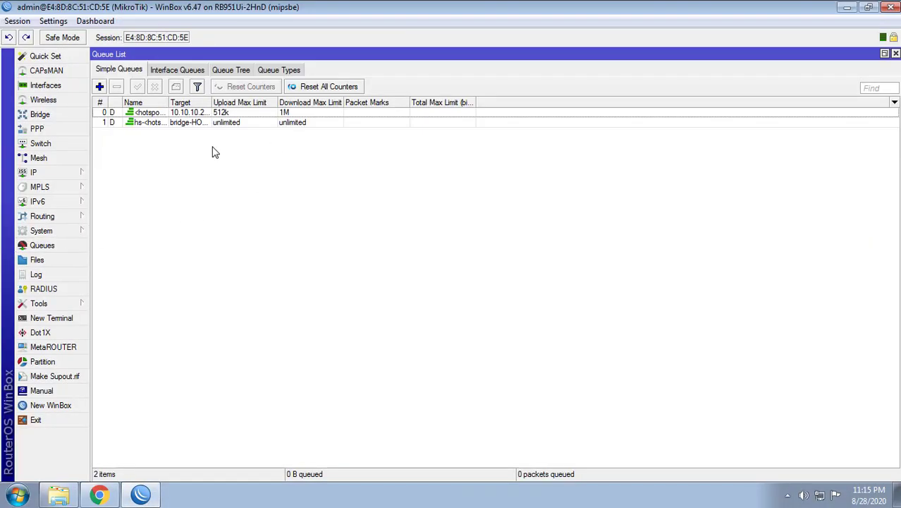
left_click(239, 70)
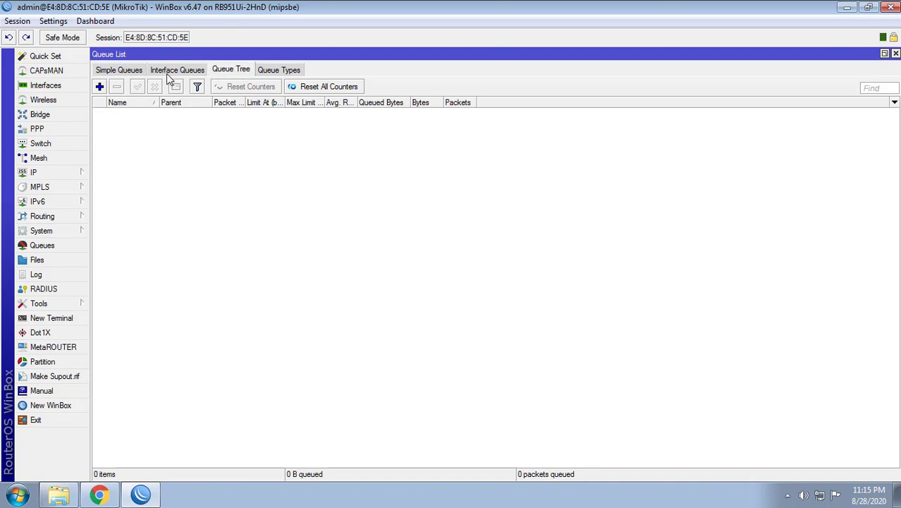
left_click(129, 72)
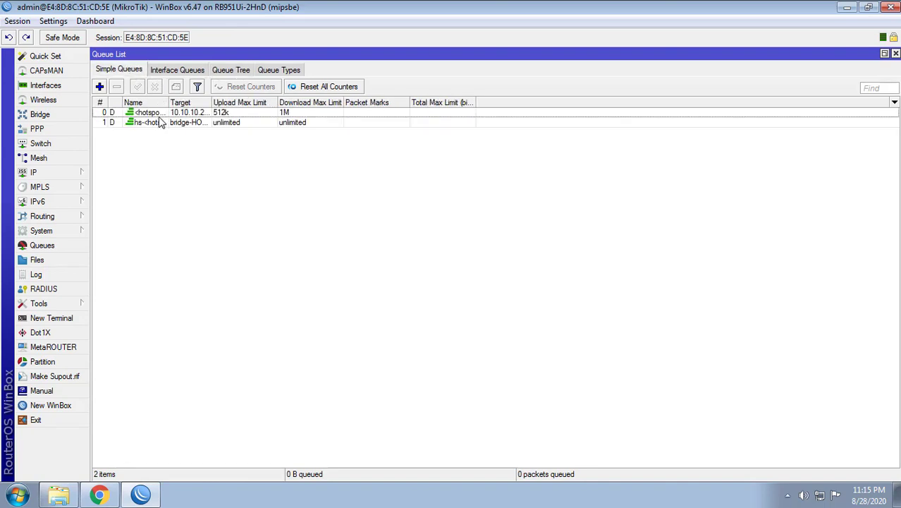
double_click(160, 113)
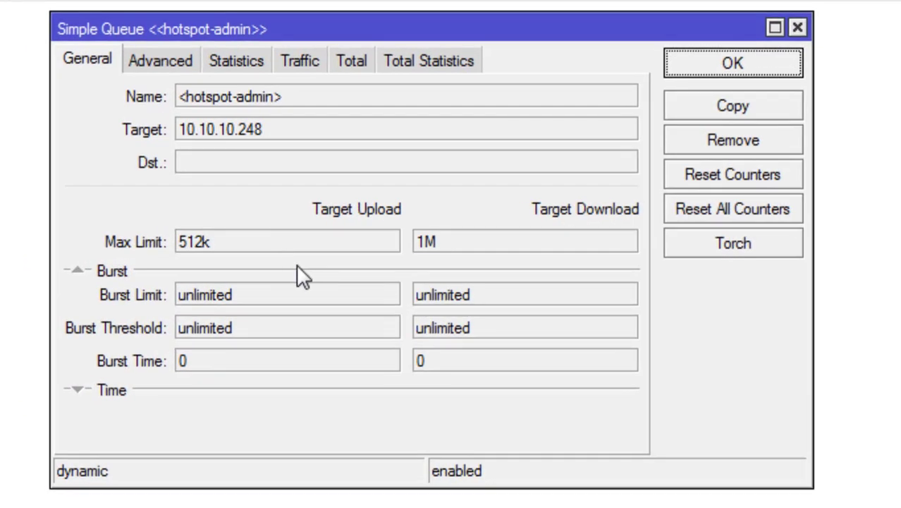
- Compare the queue's Advanced and General tabs, pointing out its 512k/1M limits and burst values
left_click(140, 67)
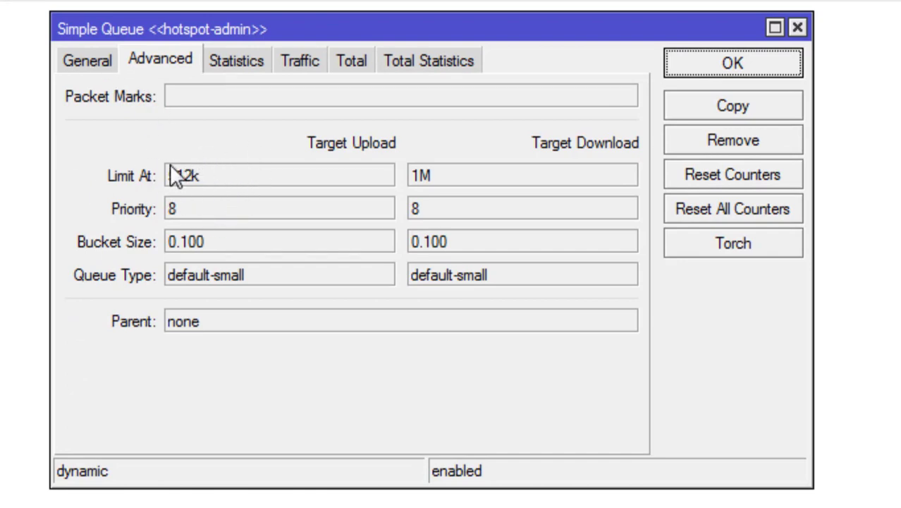
left_click(90, 69)
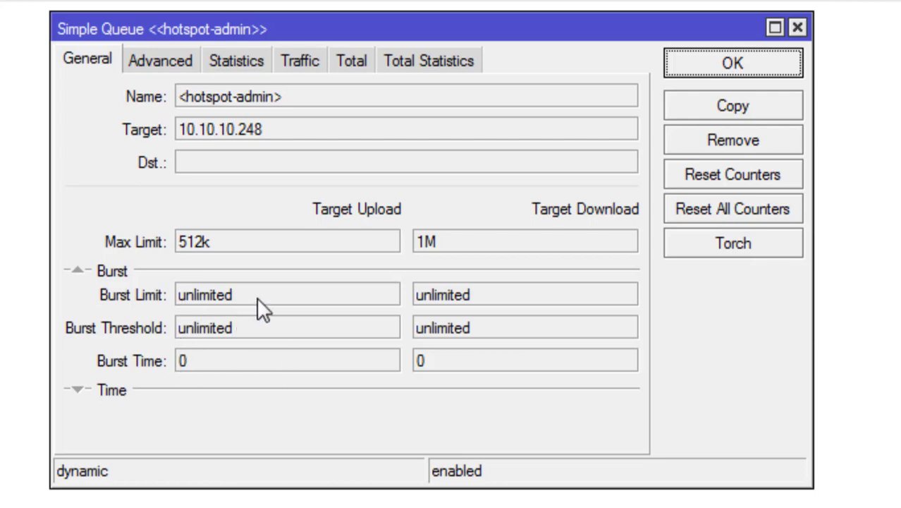
left_click(146, 70)
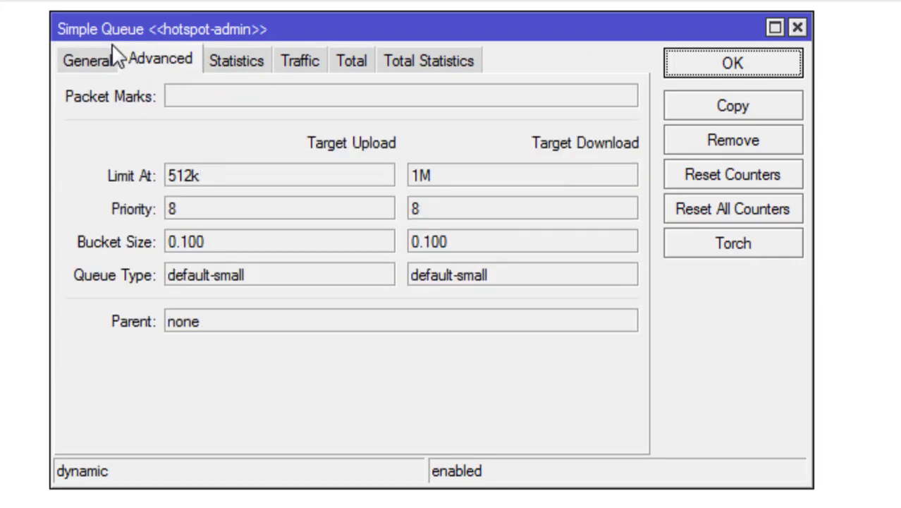
left_click(96, 62)
left_click_drag(194, 295, 305, 312)
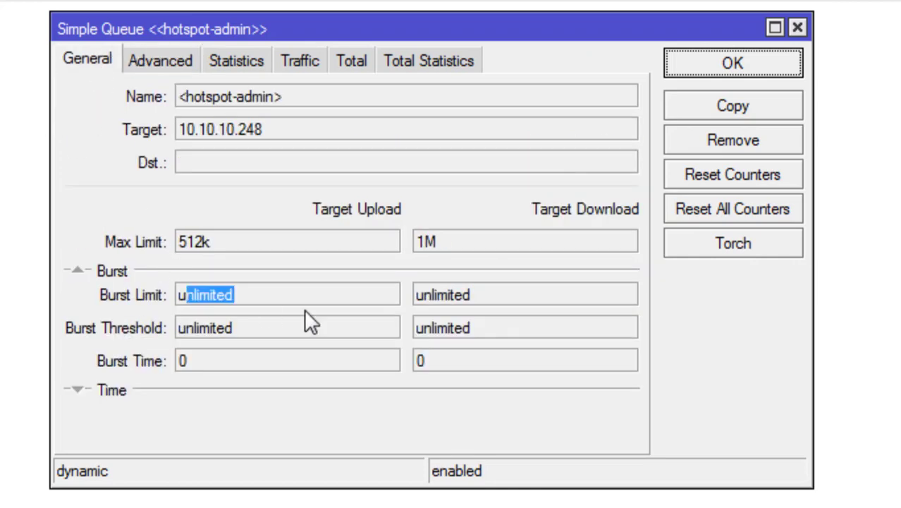
left_click_drag(191, 330, 277, 332)
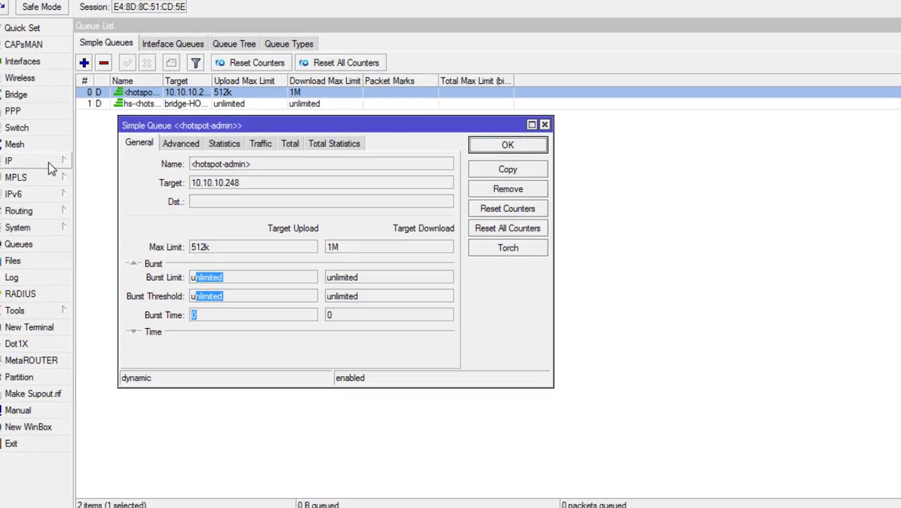
left_click(70, 180)
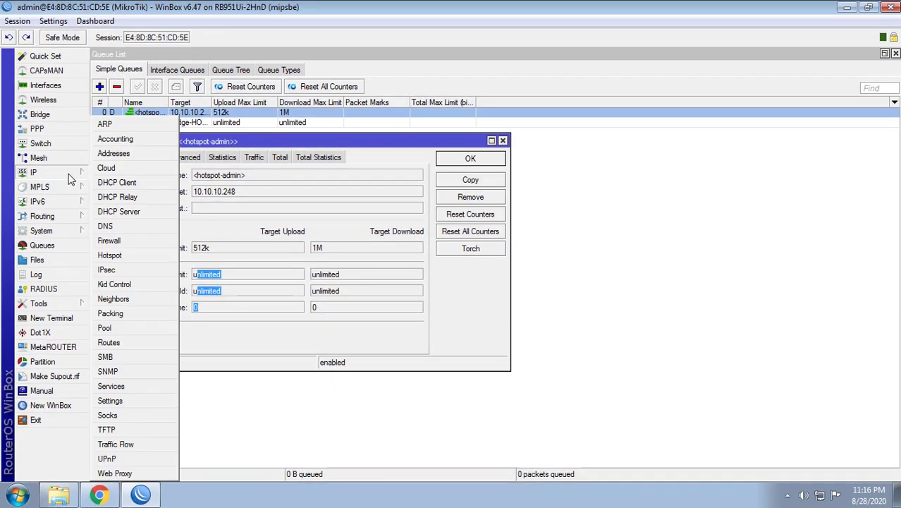
- Open the 1-hari hotspot user profile beside the queue window and edit its 512k/1m rate limit
left_click(108, 255)
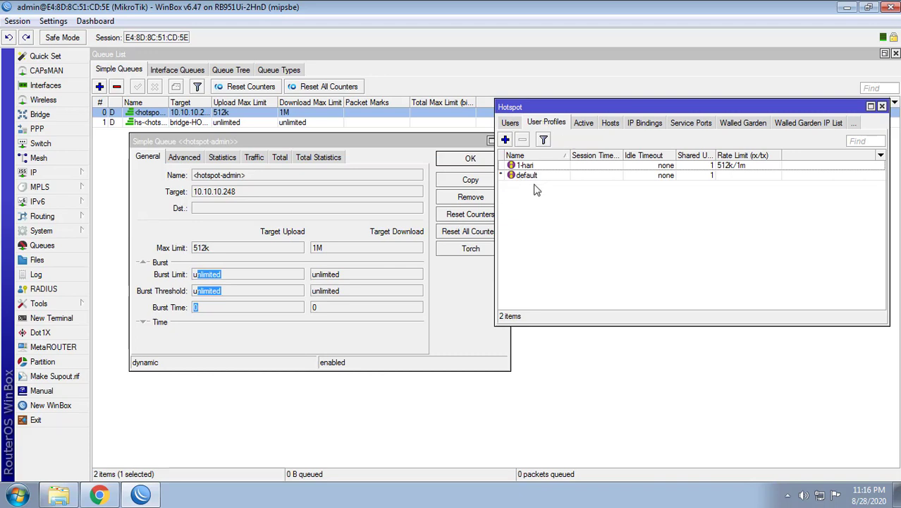
left_click_drag(445, 141, 417, 141)
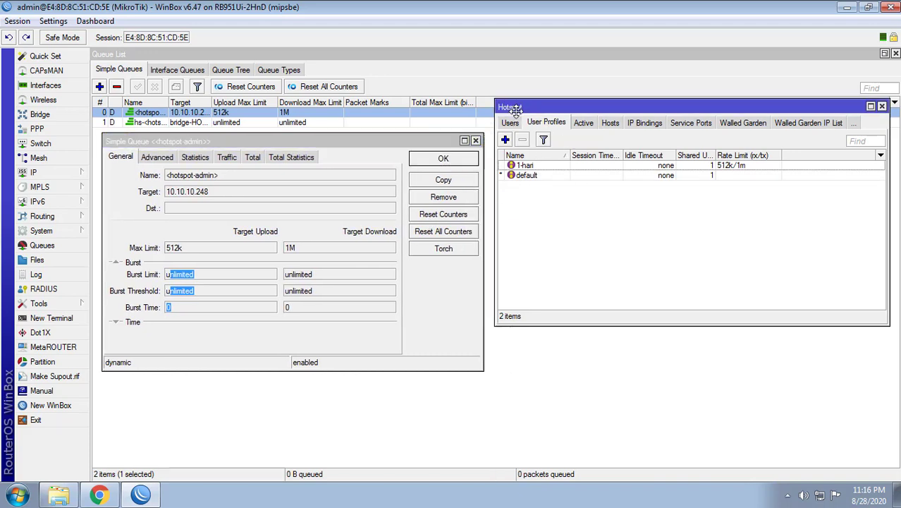
left_click_drag(518, 107, 510, 154)
double_click(516, 211)
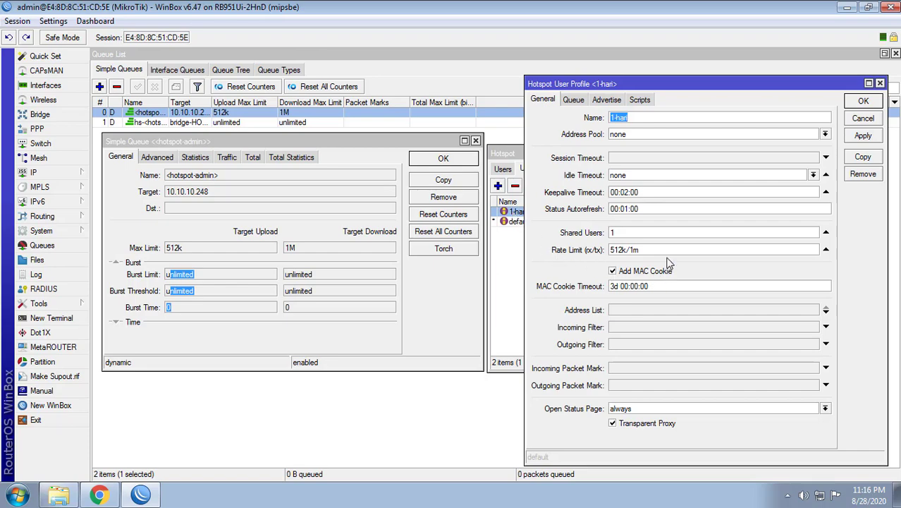
left_click(660, 250)
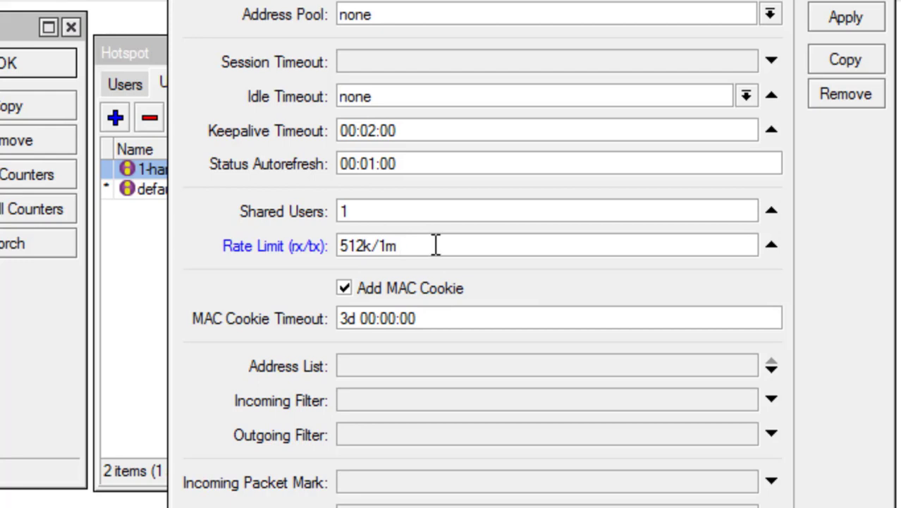
- Append burst settings 1m/5m 400k/780k 40/40 to the 1-hari rate limit
type("1m/5m")
key("alt+Tab")
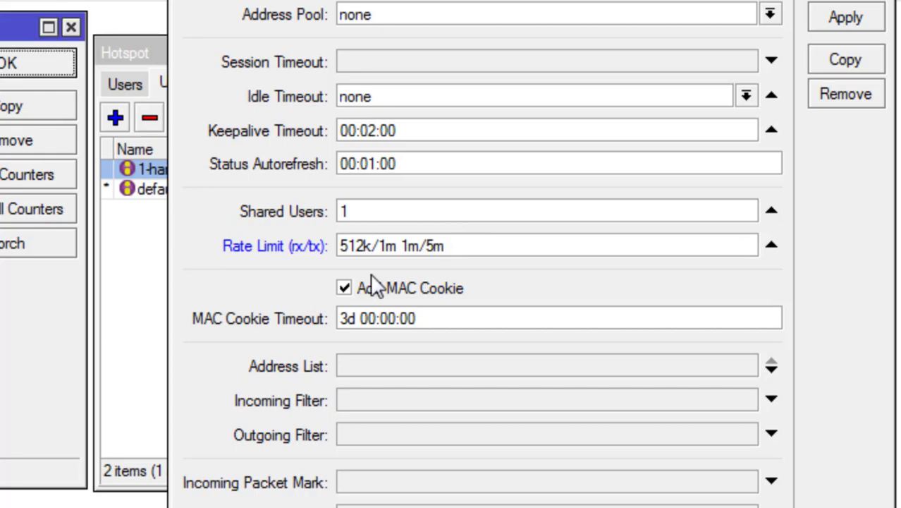
left_click(484, 245)
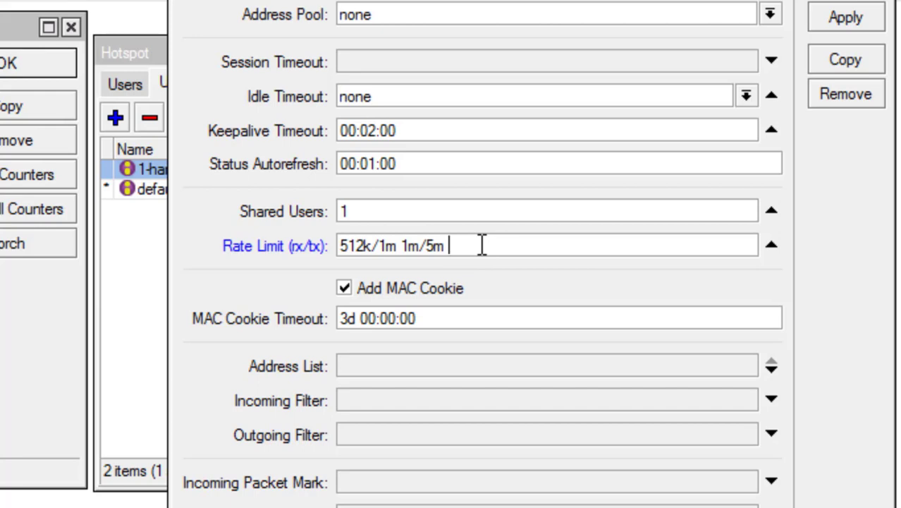
type("400k/")
type("780k")
type("40/40")
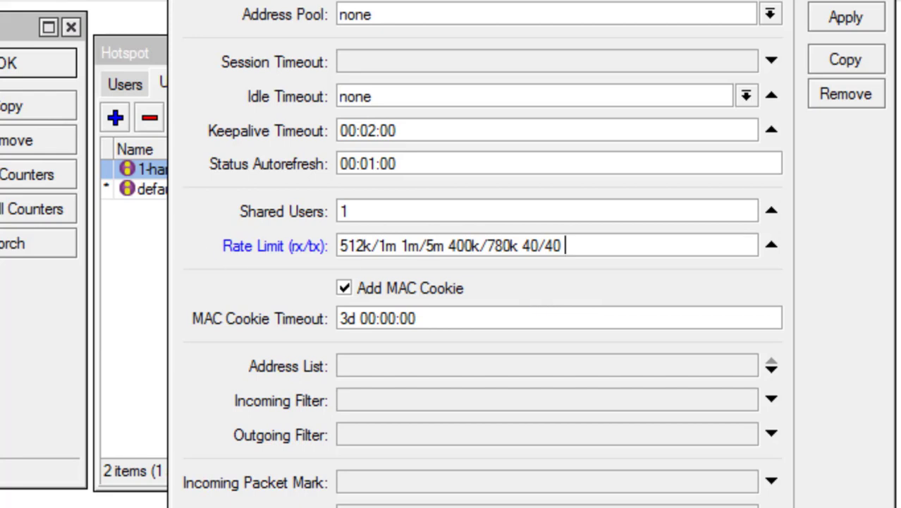
key("ctrl+Tab")
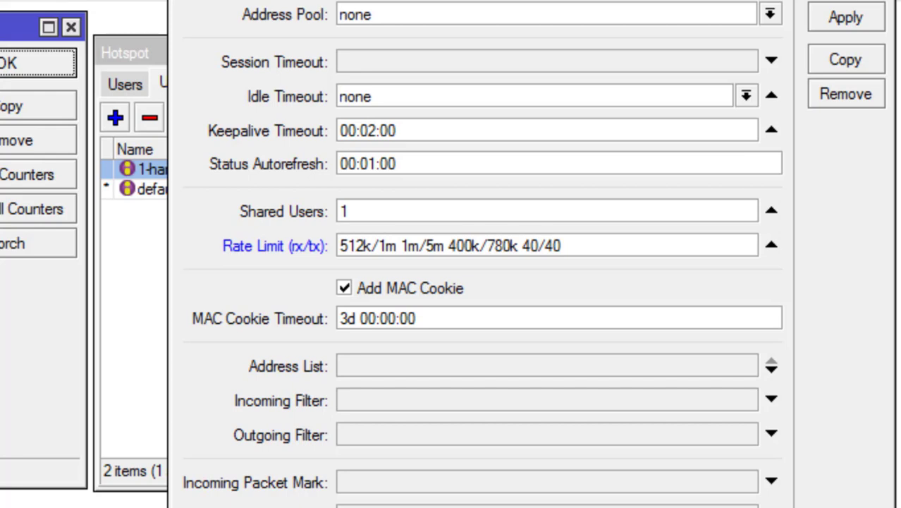
- Add priority 8 and guaranteed rate 256k/512k to the end of the 1-hari rate limit
left_click(652, 253)
type("8")
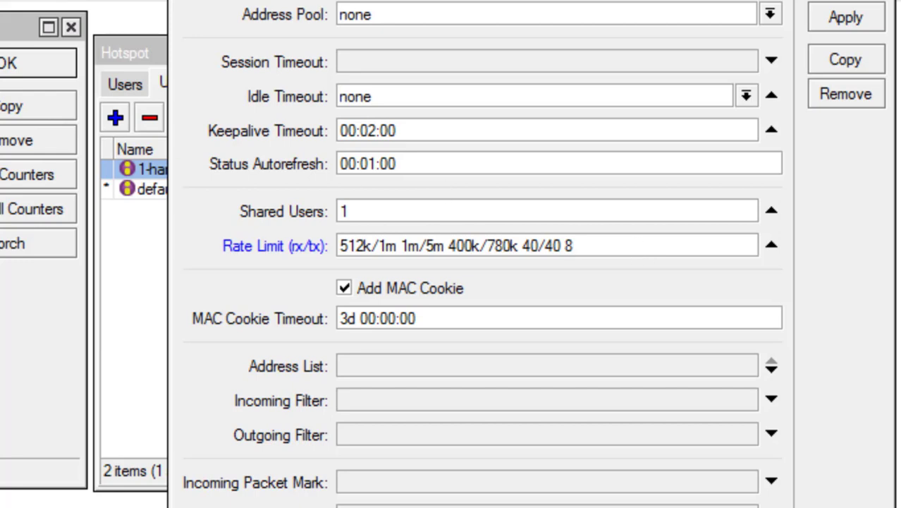
key("alt+Tab")
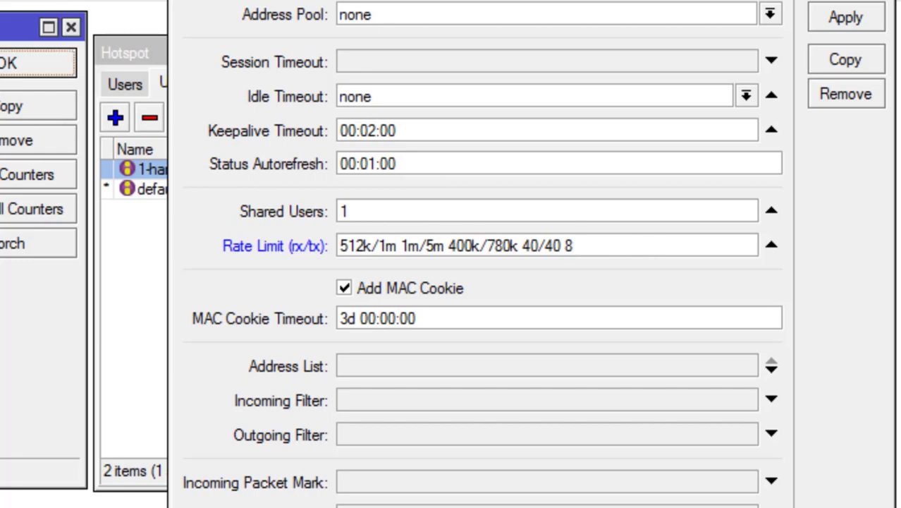
left_click(643, 243)
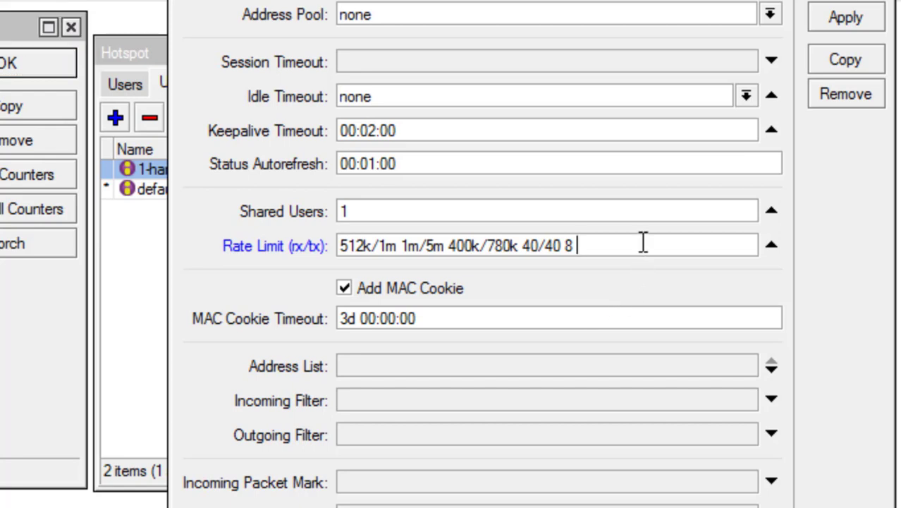
type("256k/")
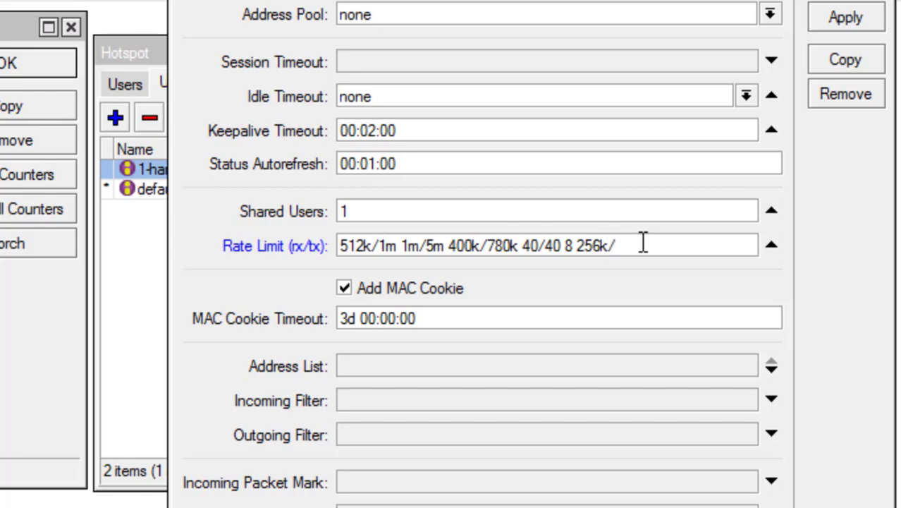
type("512k")
left_click_drag(580, 245, 647, 240)
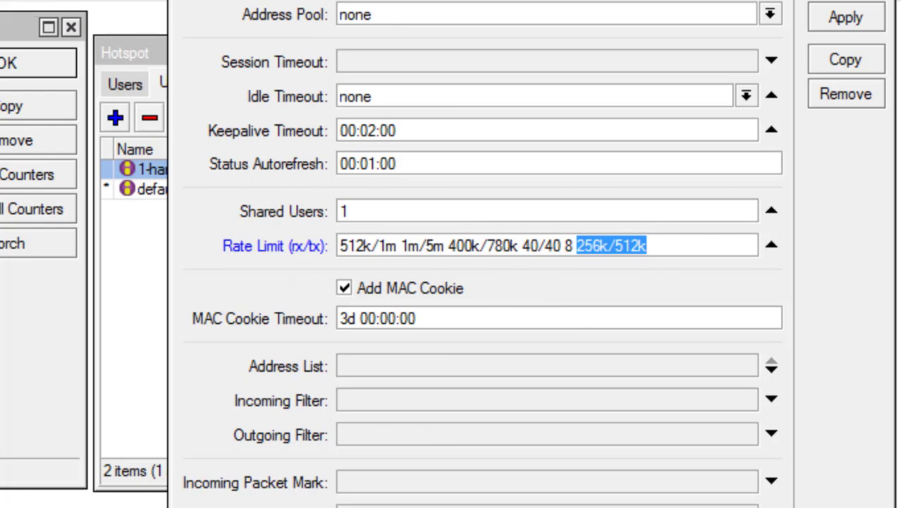
left_click(2, 28)
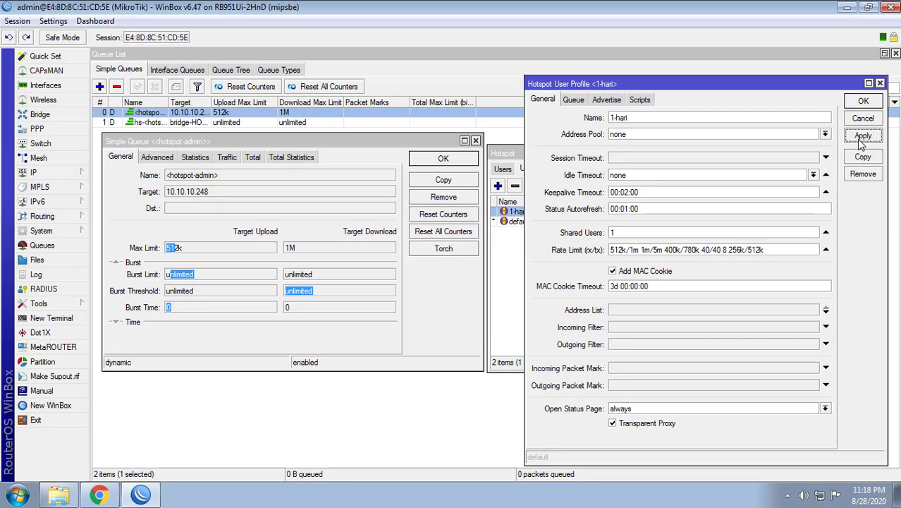
- Apply and close the 1-hari profile, then reload the hotspot status page in Chrome
left_click(862, 134)
left_click(865, 101)
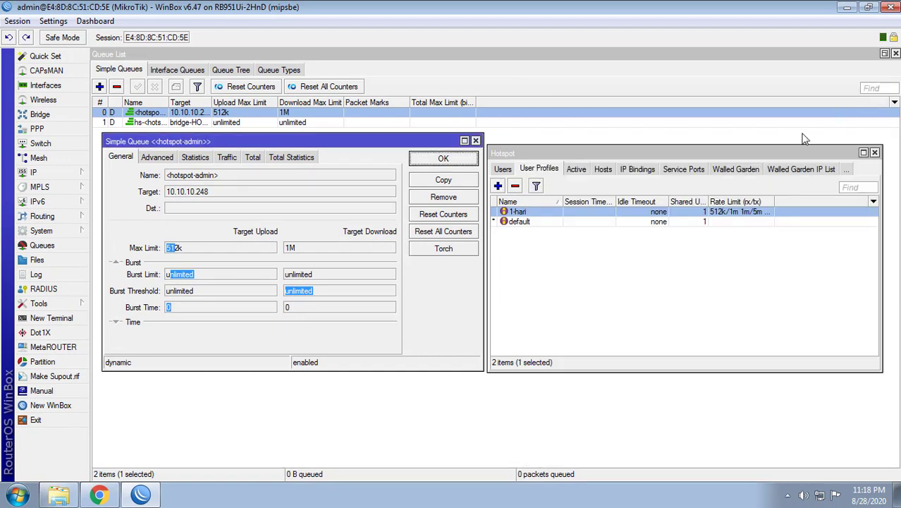
left_click(102, 495)
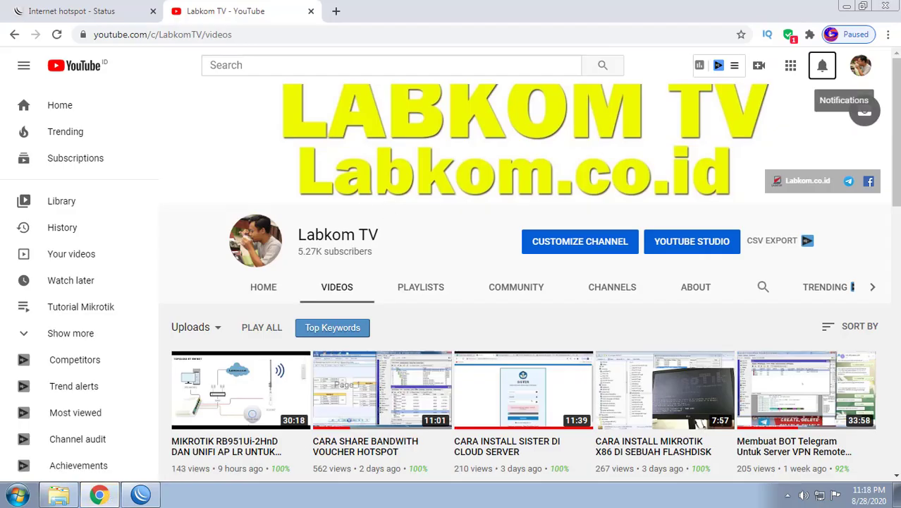
left_click(100, 9)
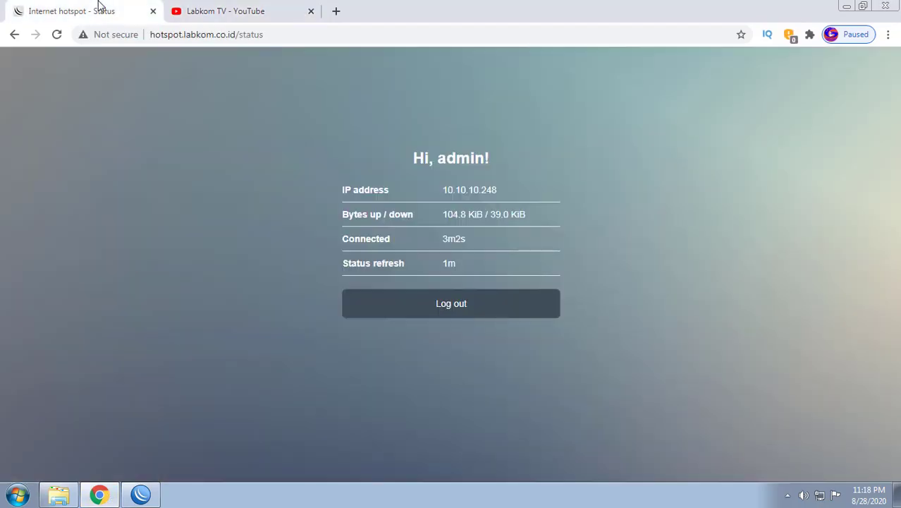
left_click(56, 34)
- Log out and back in to the hotspot, then open the session's dynamic queue in WinBox
left_click(419, 317)
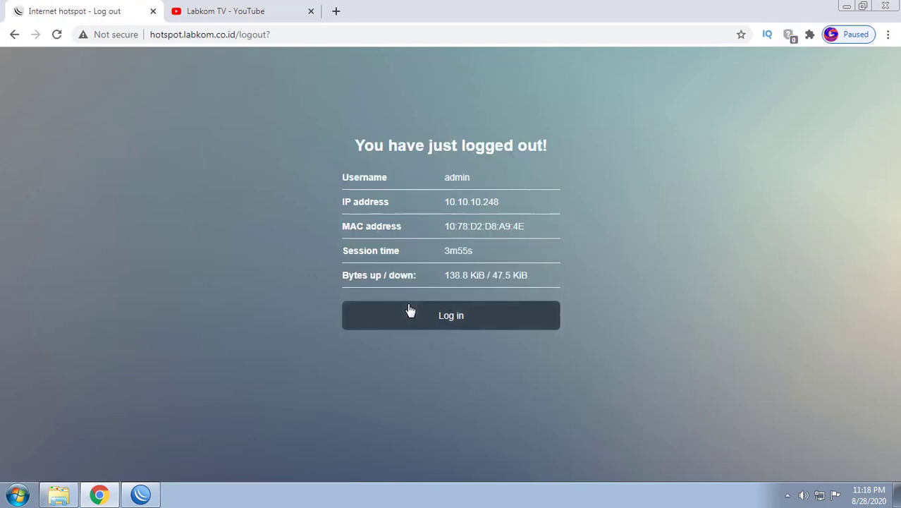
left_click(417, 314)
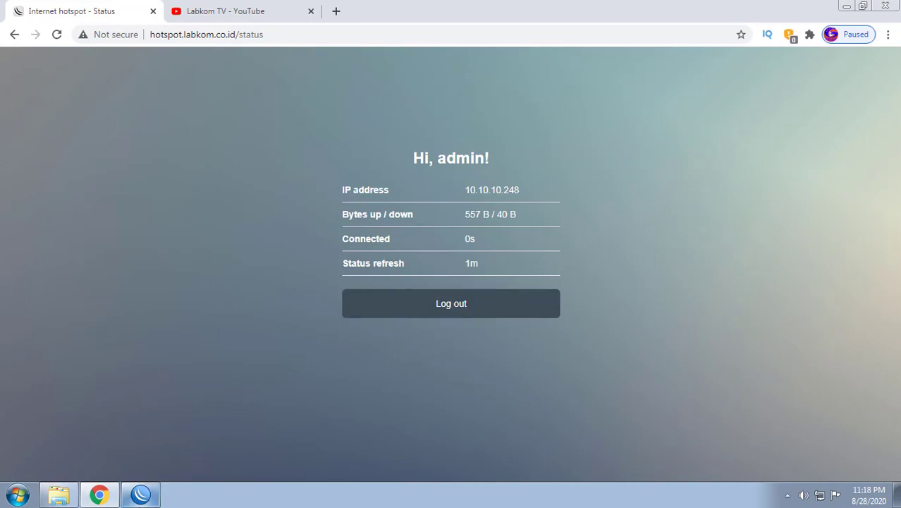
left_click(140, 494)
double_click(228, 115)
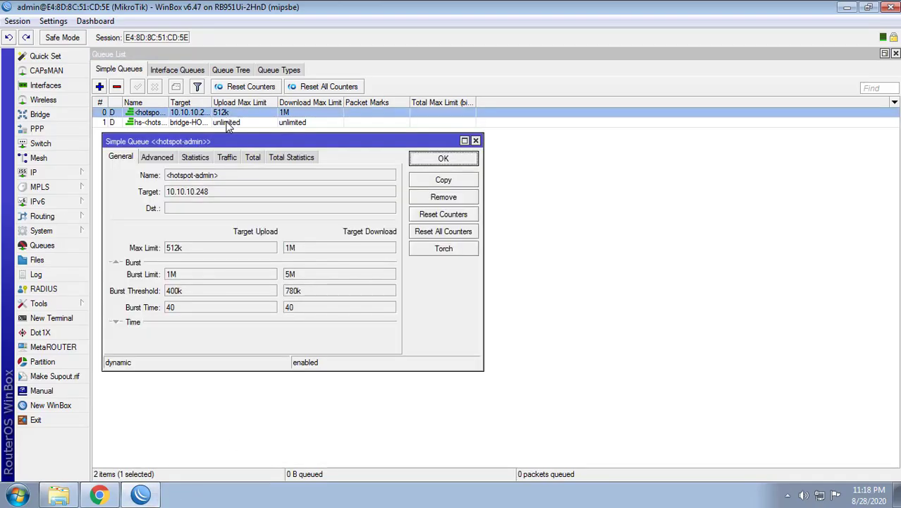
- Reopen 1-hari and match the queue's 1M burst, 256k/512k limit-at and priority 8 against its rate limit
left_click(44, 172)
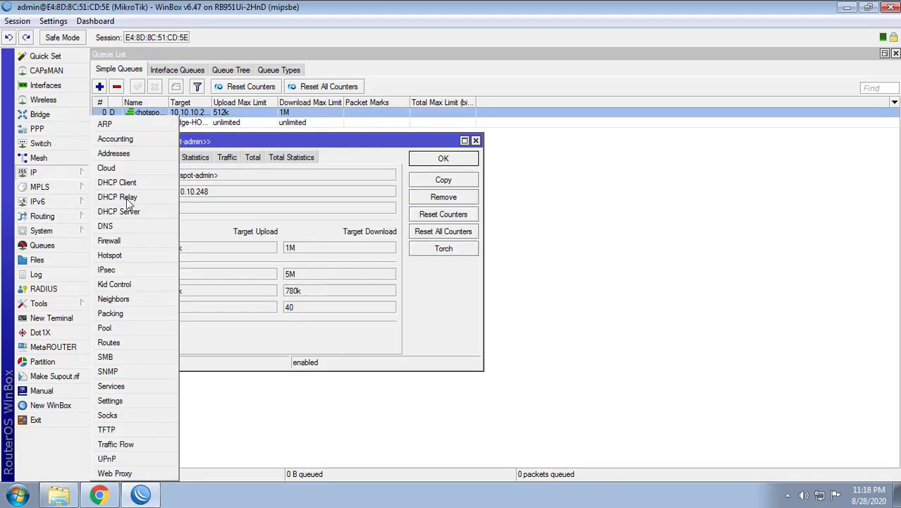
left_click(122, 256)
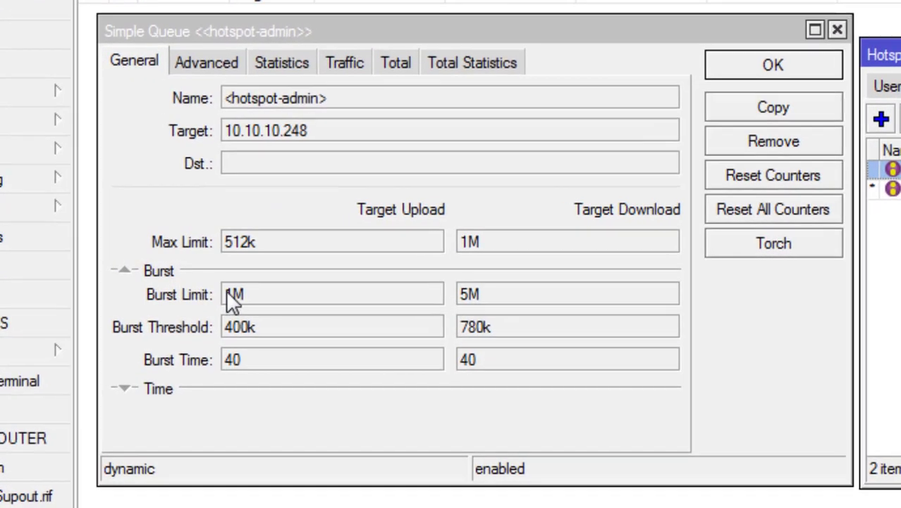
double_click(201, 280)
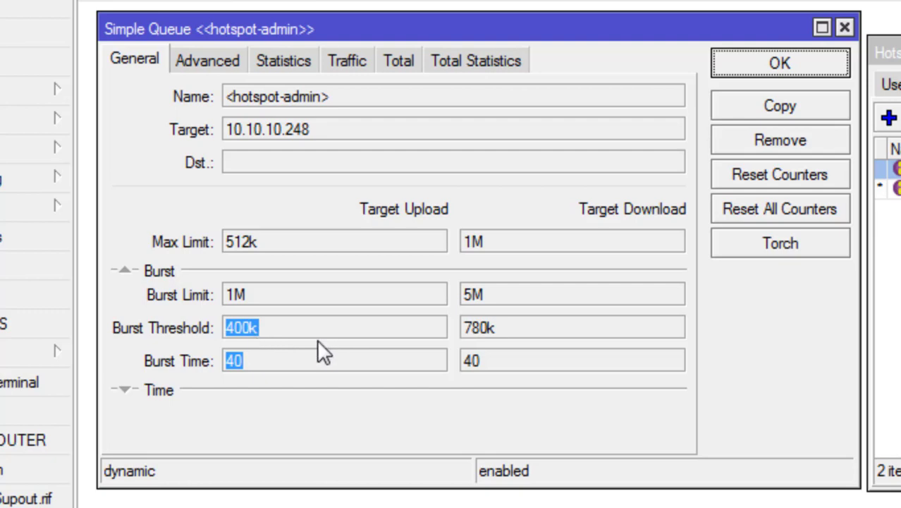
left_click(212, 62)
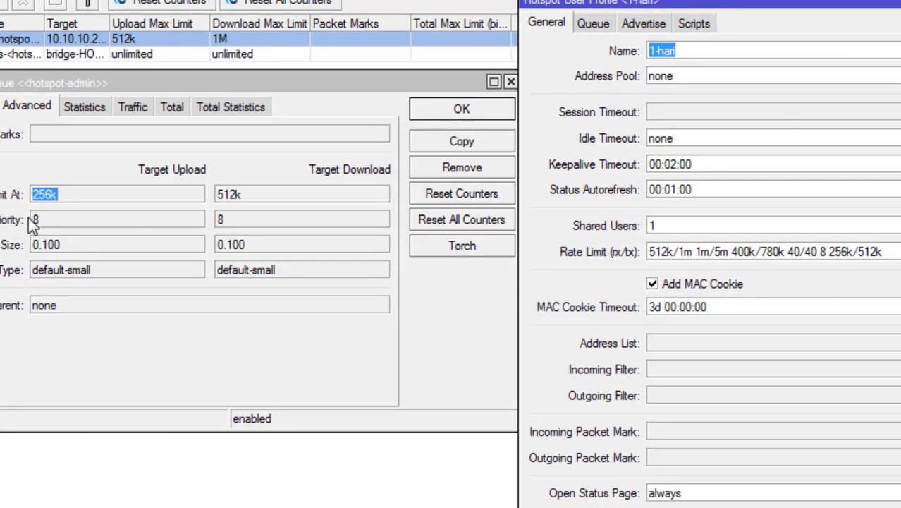
left_click(71, 217)
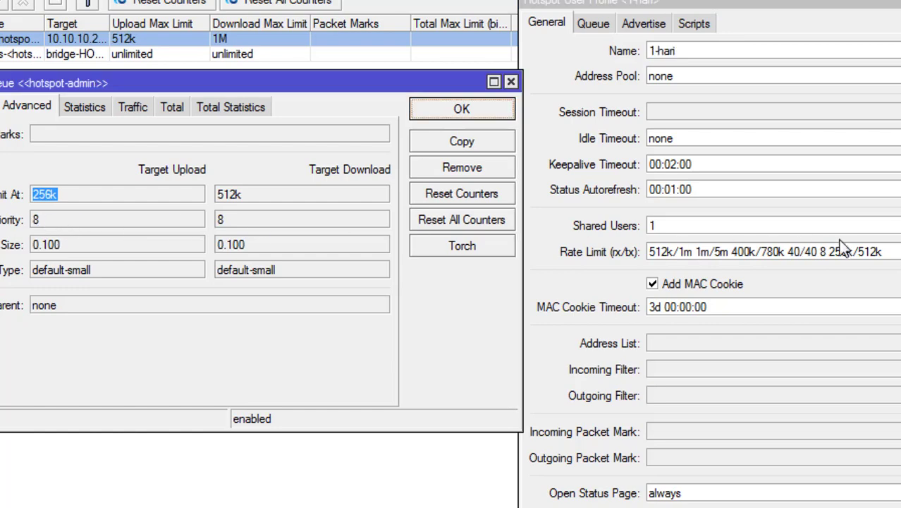
double_click(822, 252)
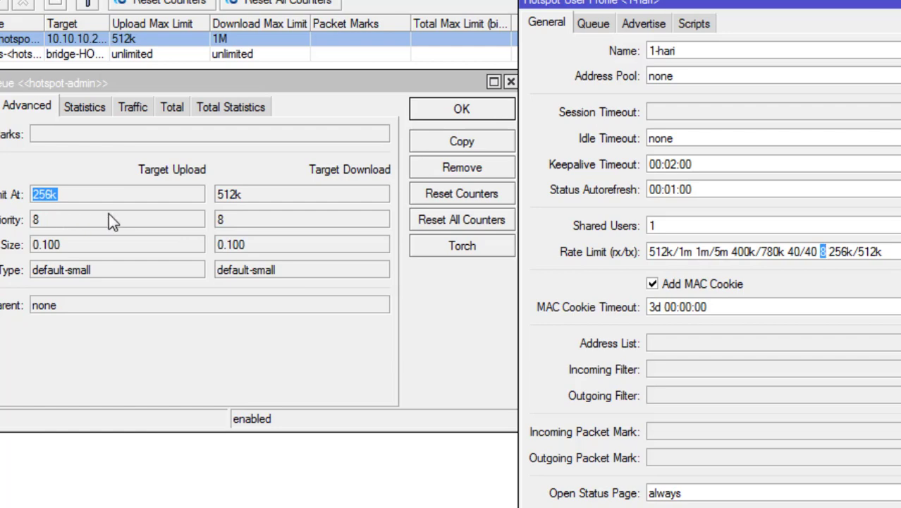
- Recheck the queue's max and burst limits against the 1-hari rate limit string
left_click(1, 107)
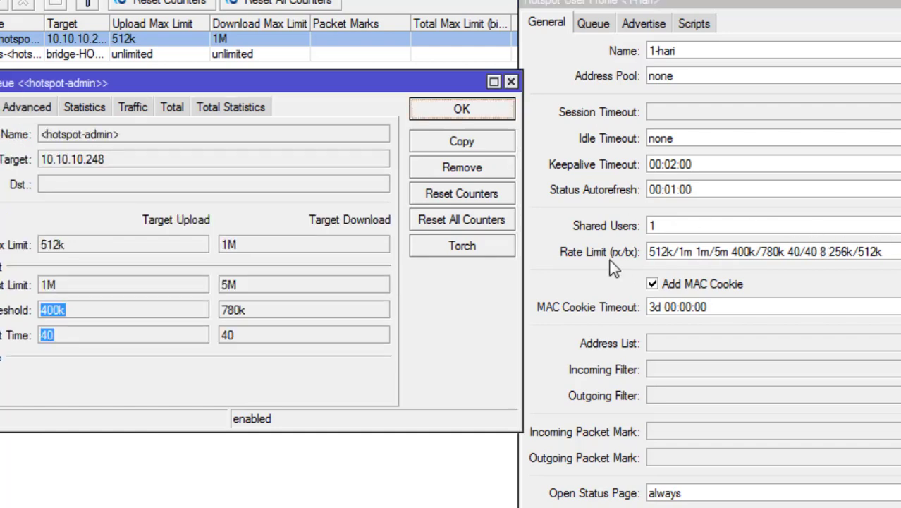
left_click_drag(678, 252, 883, 251)
left_click(678, 252)
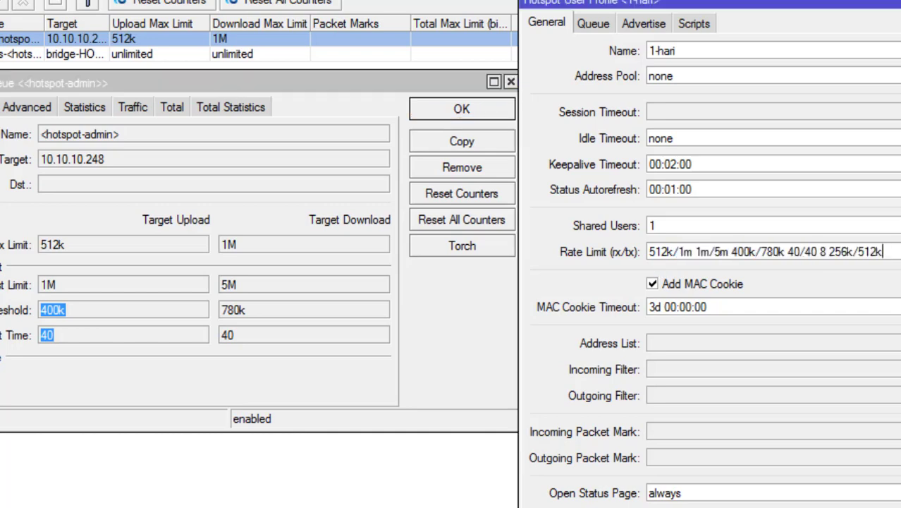
left_click(360, 329)
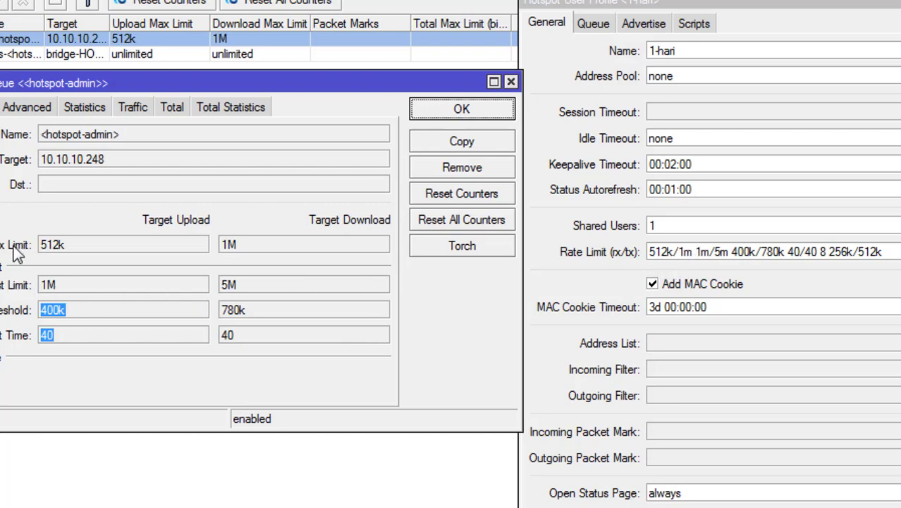
- Replace the upload burst limit 1m with 256k, making it 256k/5m
left_click(705, 251)
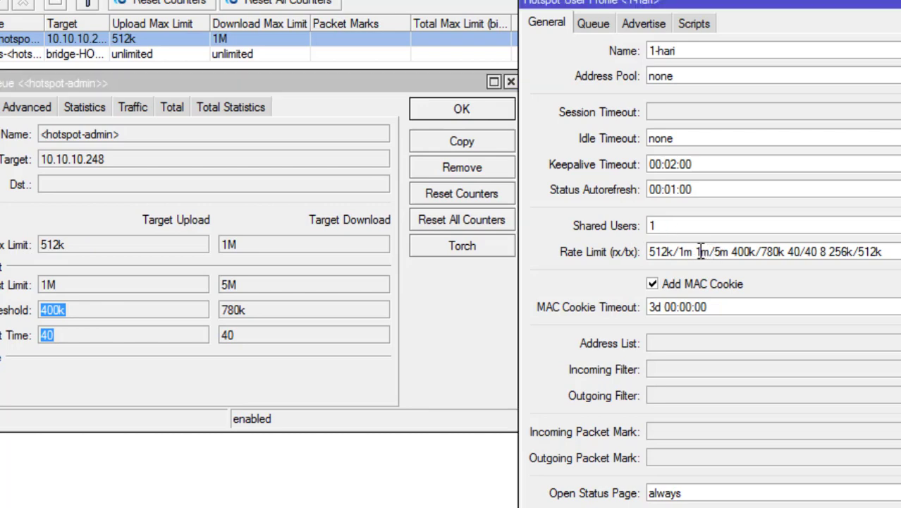
double_click(705, 251)
type("256")
key("Delete")
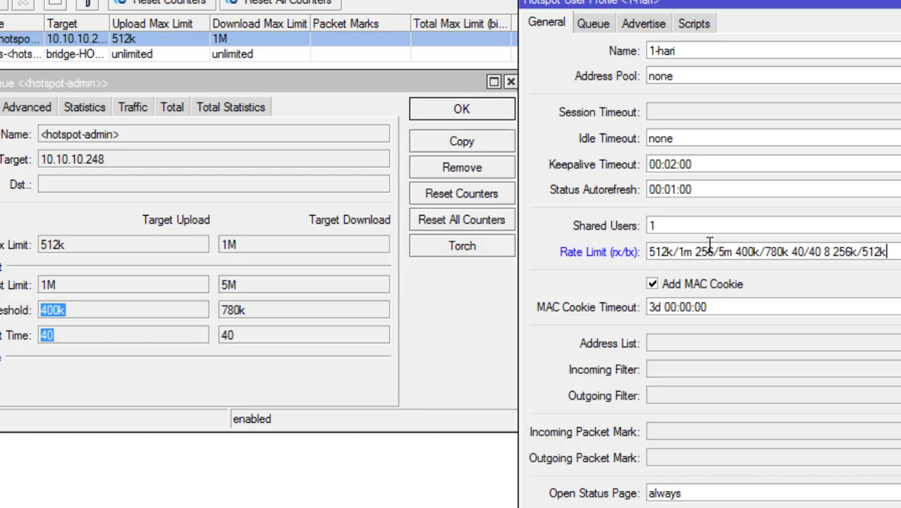
left_click(716, 251)
type("k")
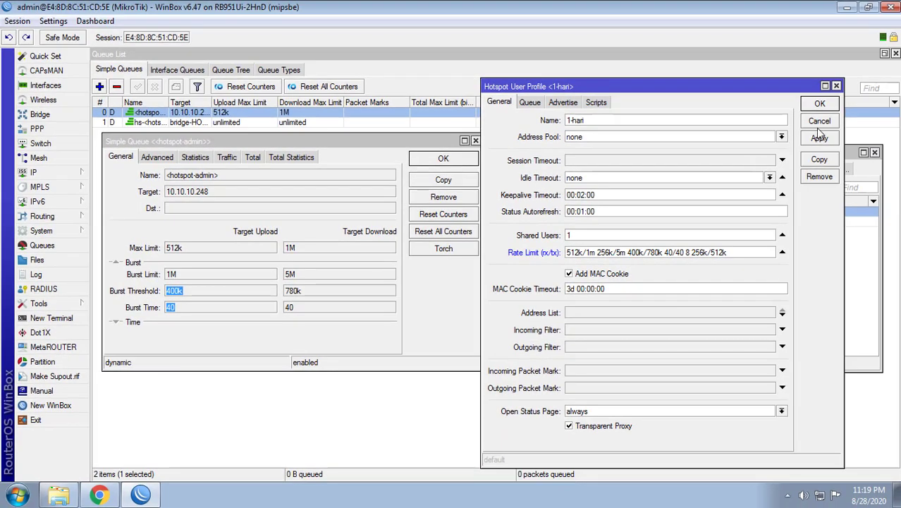
- Apply the 256k/5m burst change to 1-hari, then log out of the hotspot in Chrome
left_click(848, 136)
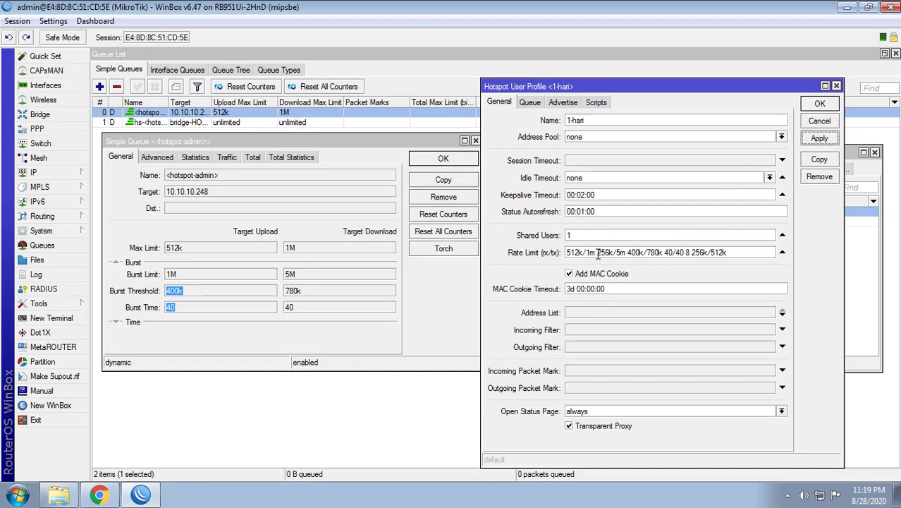
left_click_drag(597, 254, 609, 255)
left_click(819, 138)
left_click(99, 494)
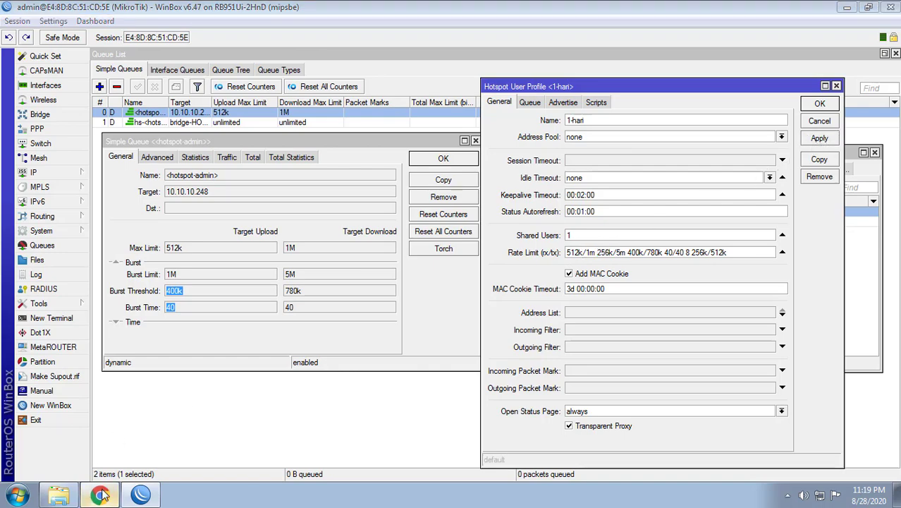
left_click(411, 317)
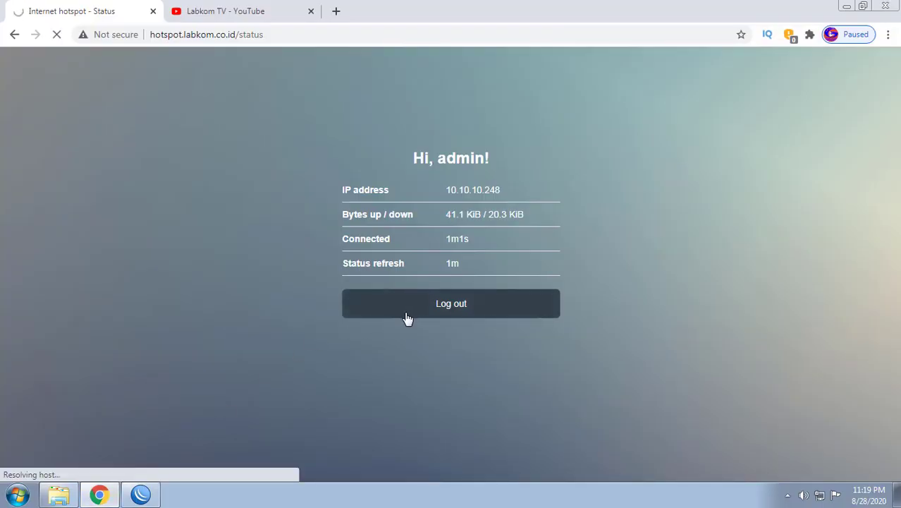
- Log back in and highlight the 'upload-burst-limit less than upload-max-limit' login error
left_click(410, 318)
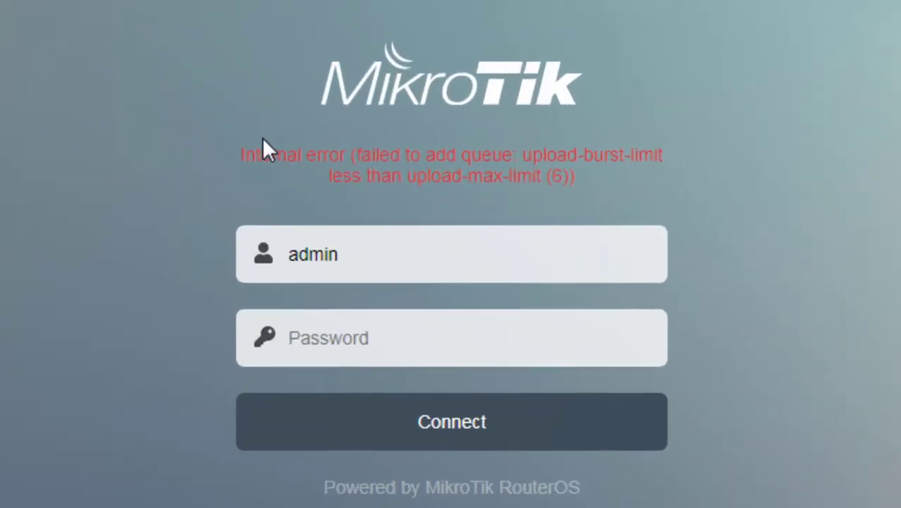
left_click_drag(311, 160, 575, 178)
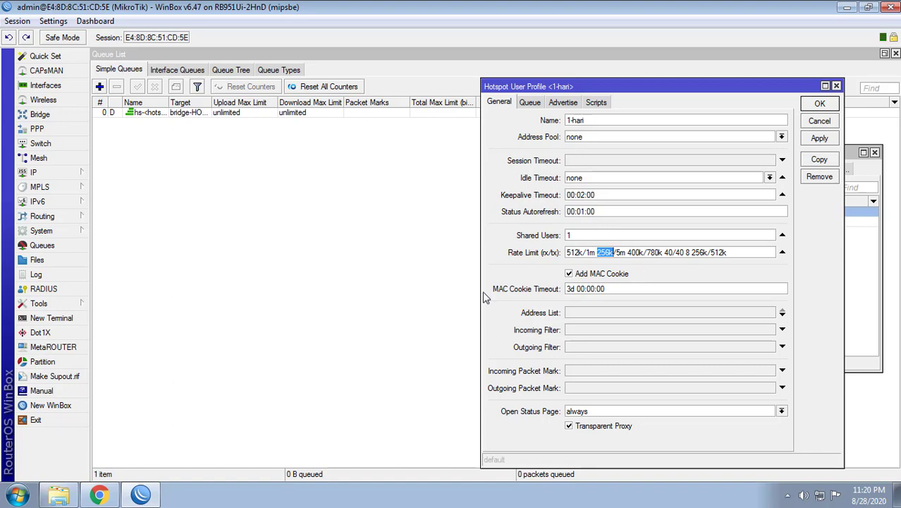
left_click(99, 494)
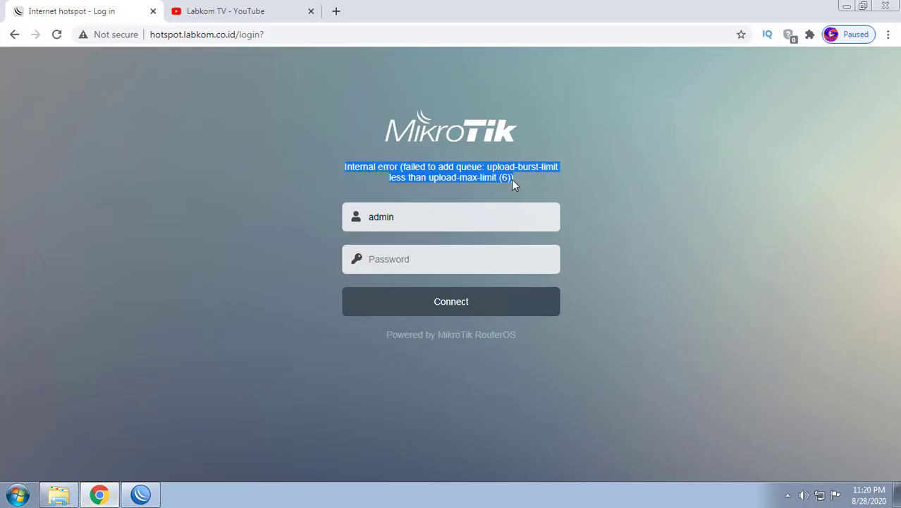
left_click(343, 168)
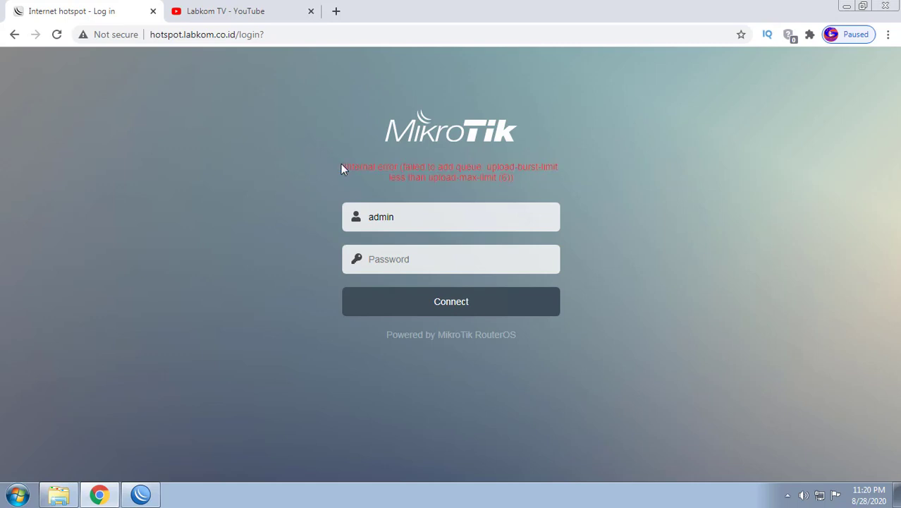
left_click_drag(340, 168, 530, 186)
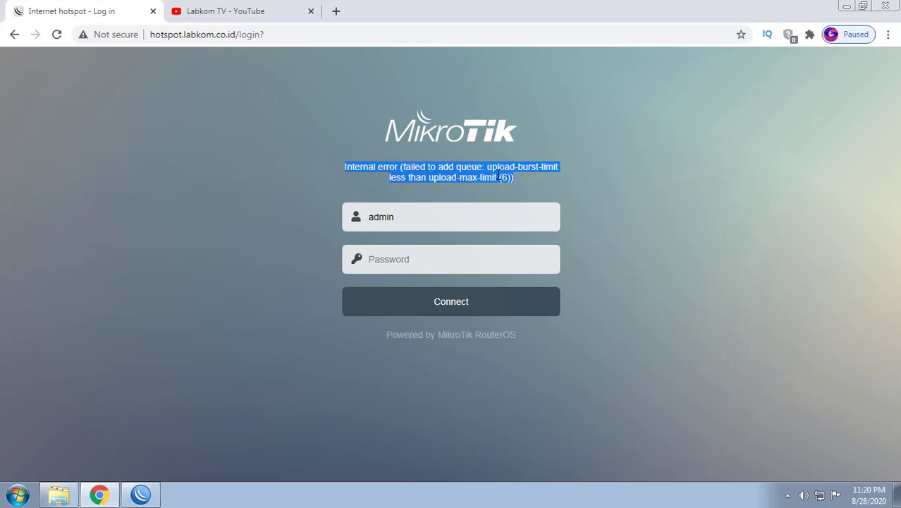
left_click_drag(336, 163, 538, 178)
- Restore the 1-hari profile's upload burst limit to 1m and apply the rate limit
left_click(141, 493)
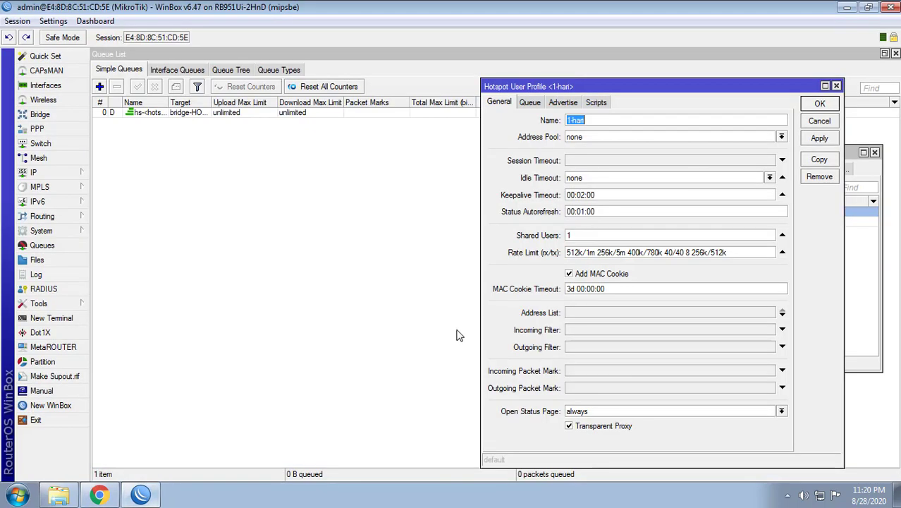
double_click(598, 252)
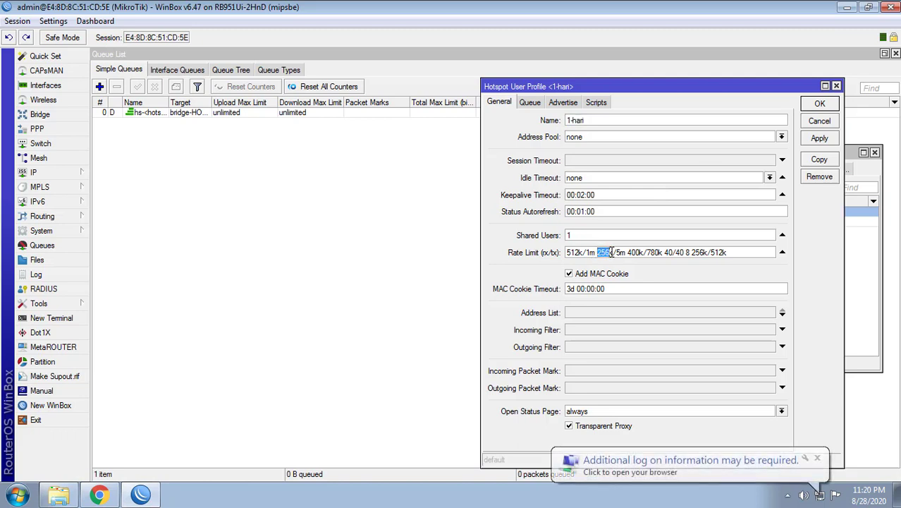
type("1m")
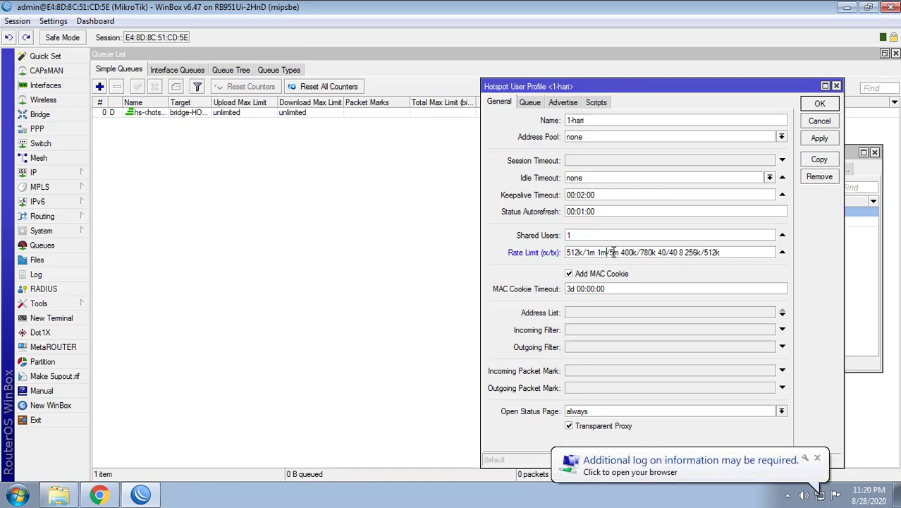
left_click(829, 141)
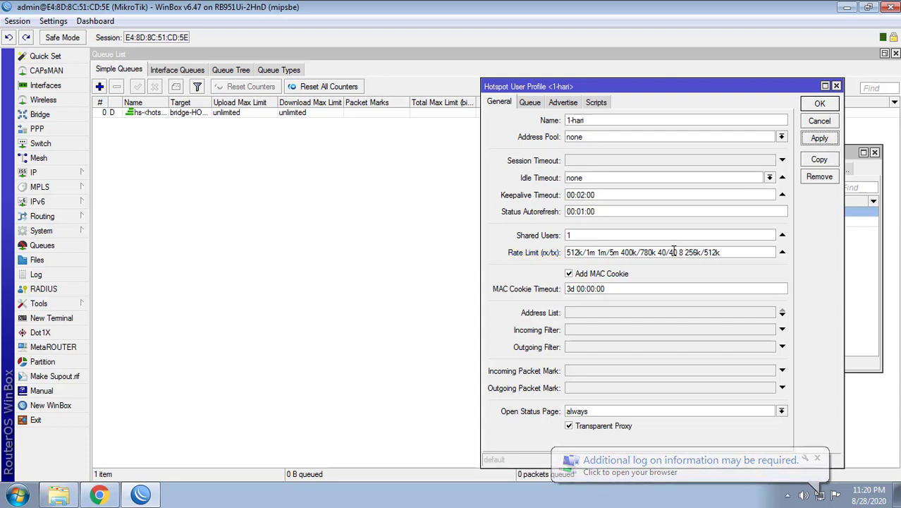
- Open the remaining hotspot queue's details and view its advanced limit settings
left_click(140, 106)
double_click(174, 114)
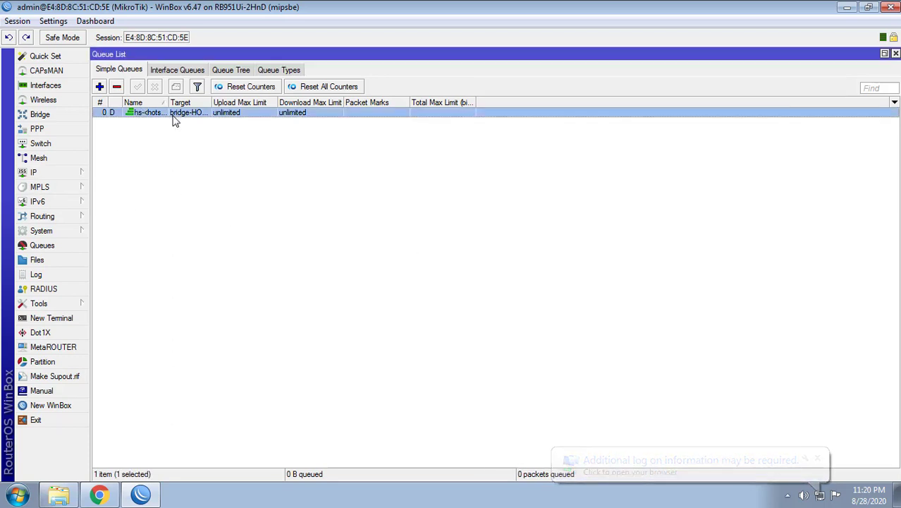
left_click(152, 157)
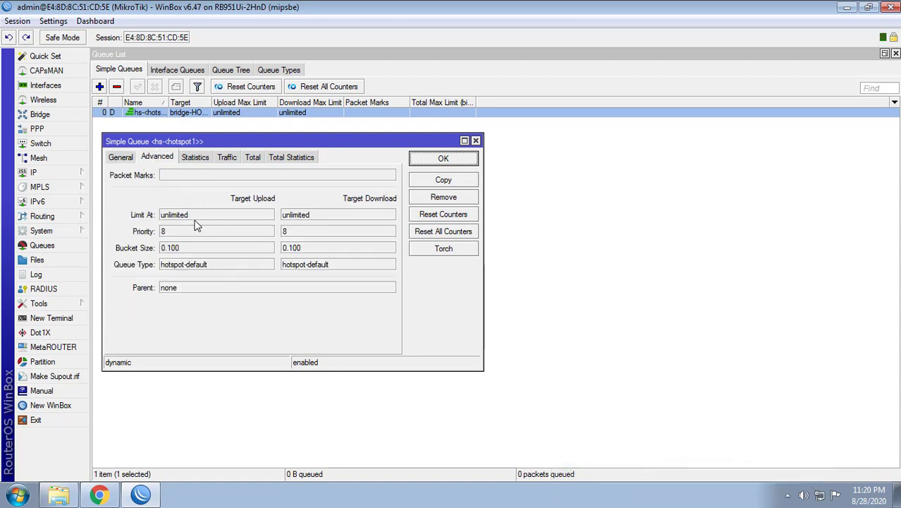
- Reopen the 1-hari profile beside the queue's General tab and select the final 512k in its rate limit
left_click(71, 173)
left_click(110, 255)
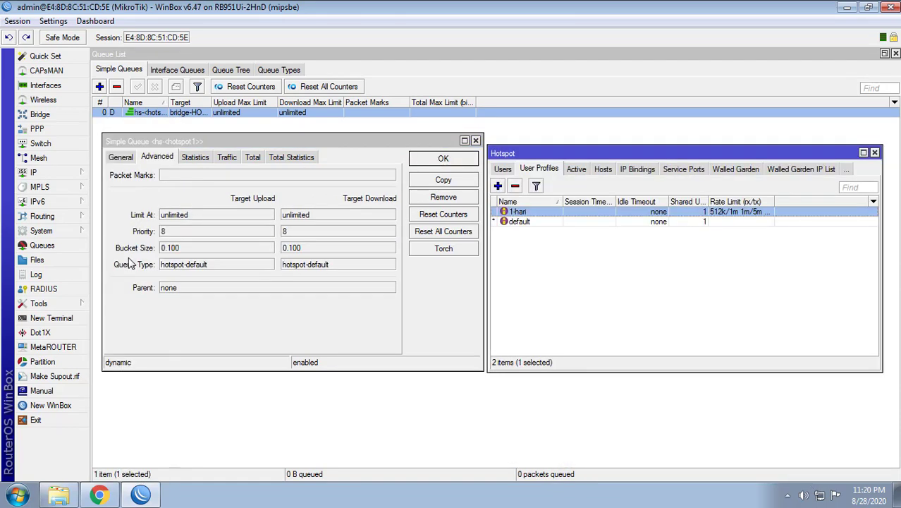
double_click(546, 205)
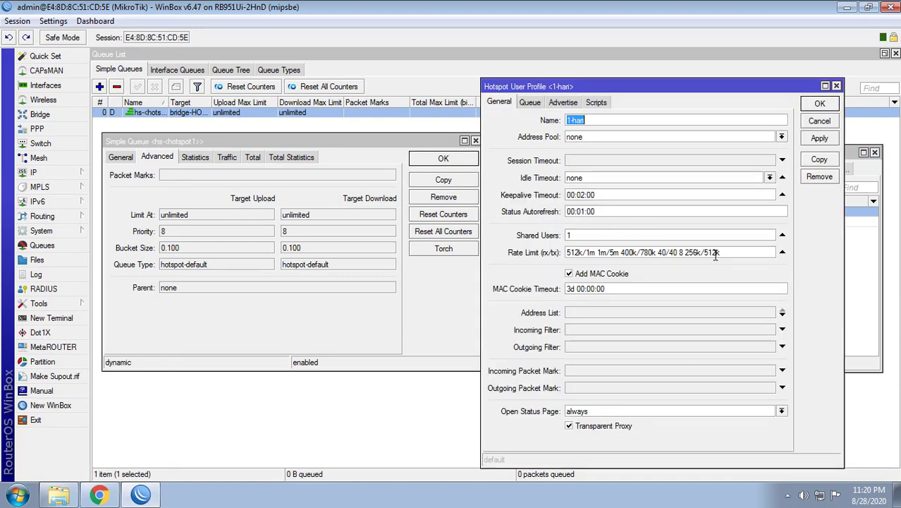
left_click(121, 158)
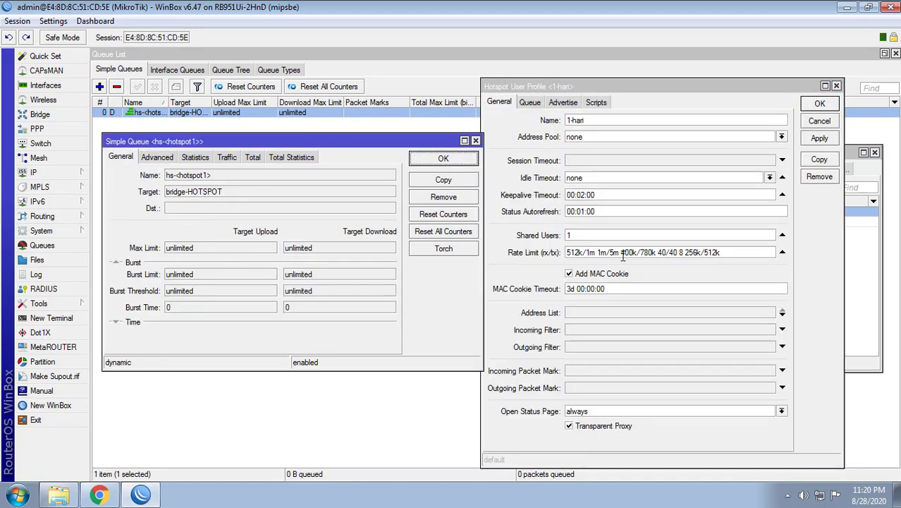
left_click_drag(704, 254, 723, 254)
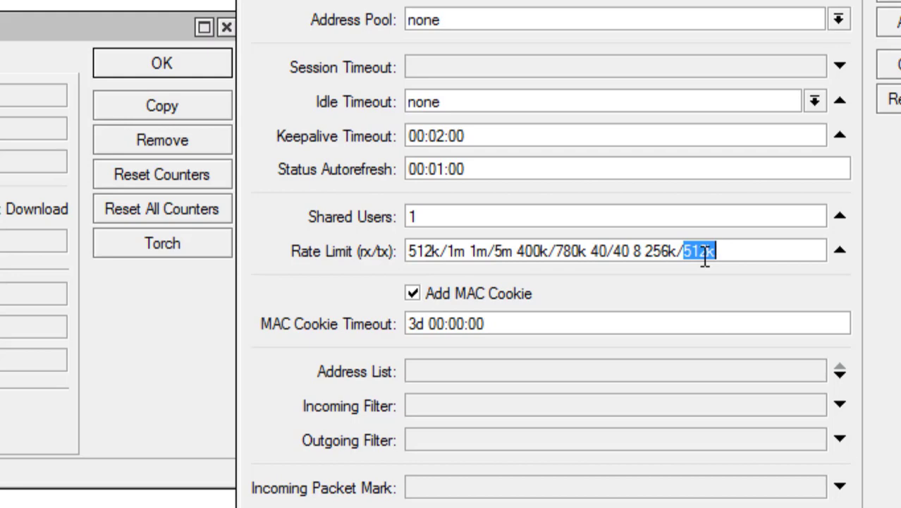
type("2k/1m")
left_click(891, 54)
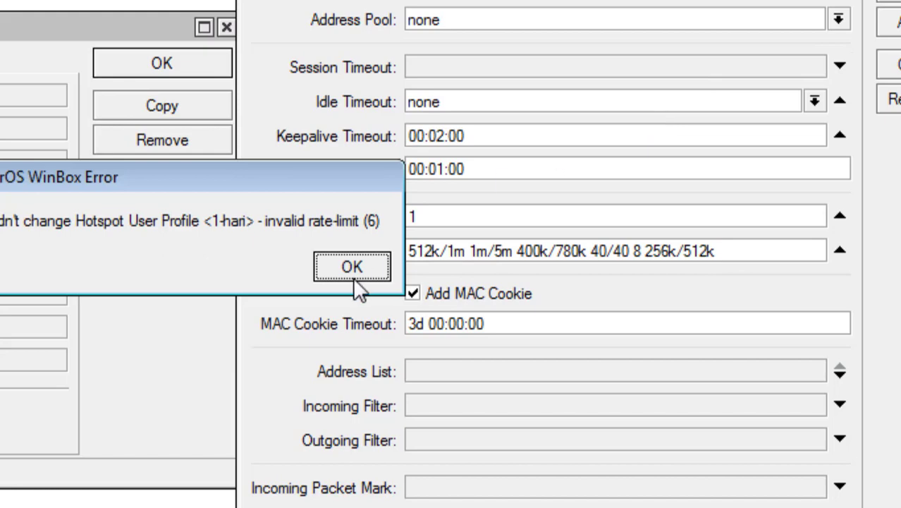
left_click_drag(326, 176, 409, 261)
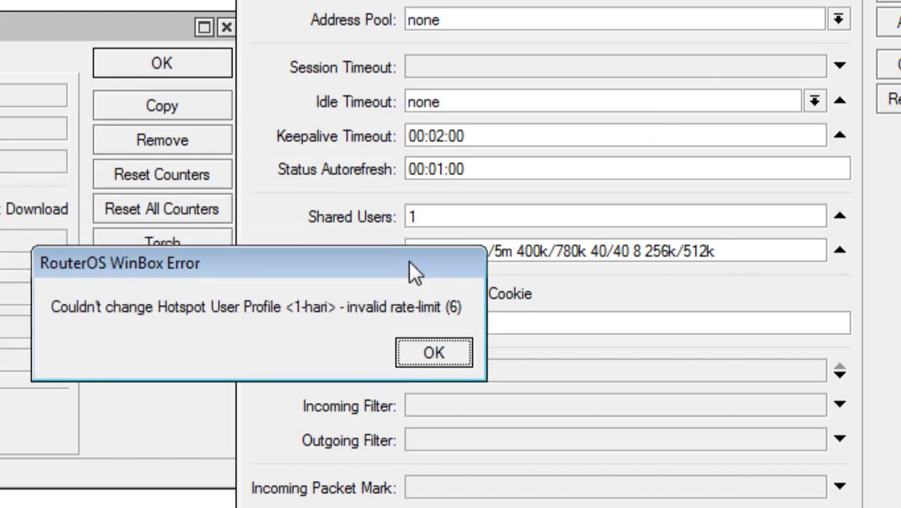
left_click(445, 356)
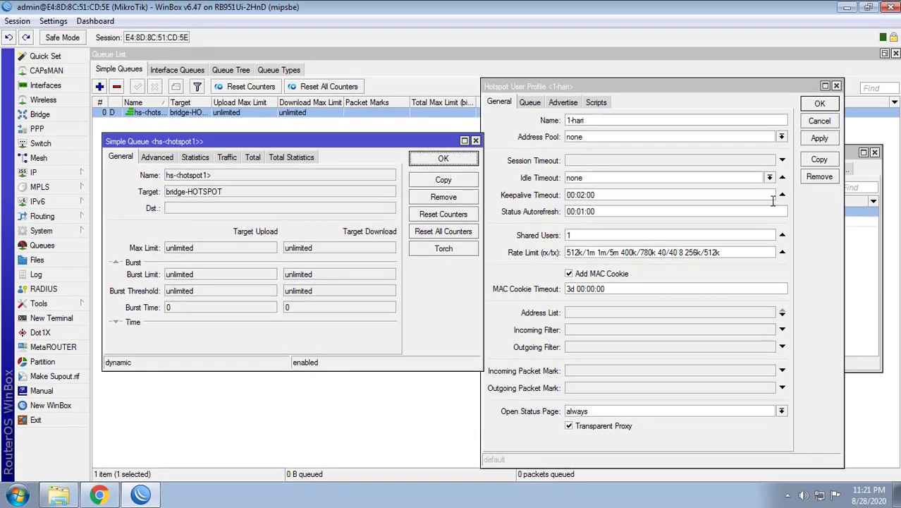
left_click(814, 139)
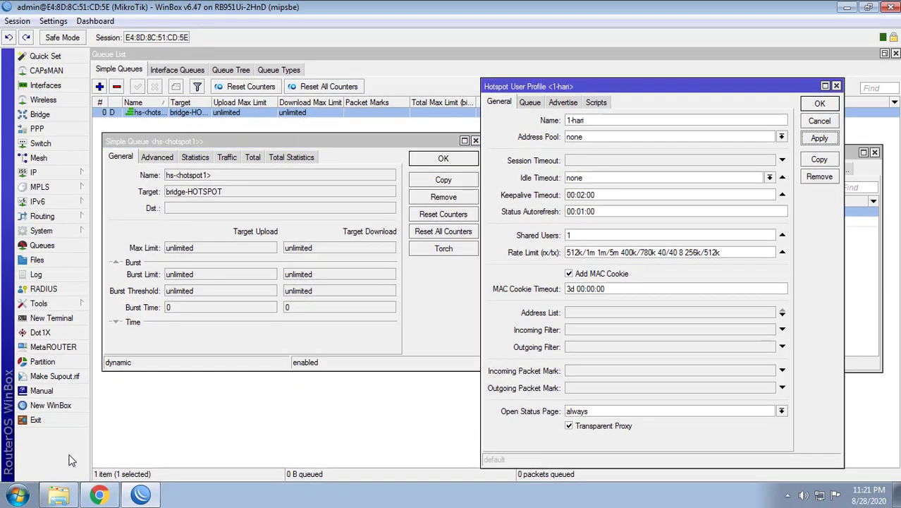
- Log in on the browser's hotspot login page with the user's password
left_click(103, 494)
left_click(407, 258)
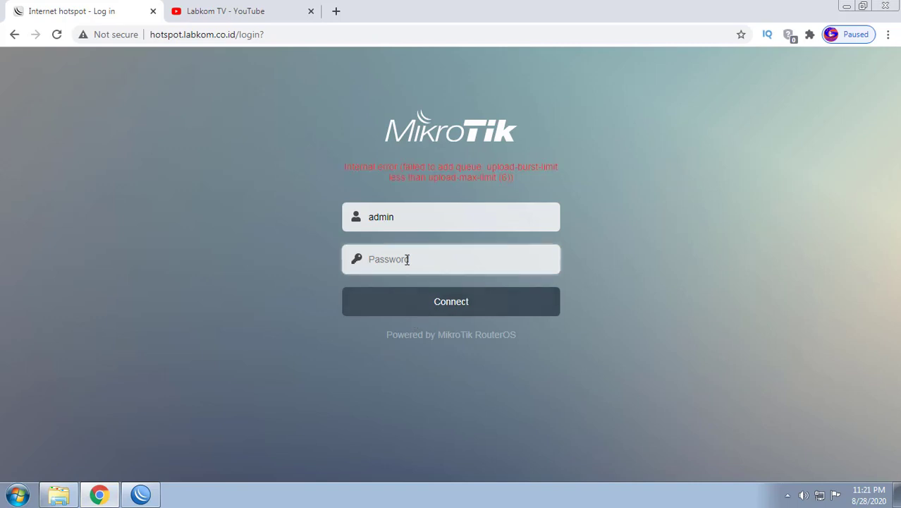
type("•••••")
key("Return")
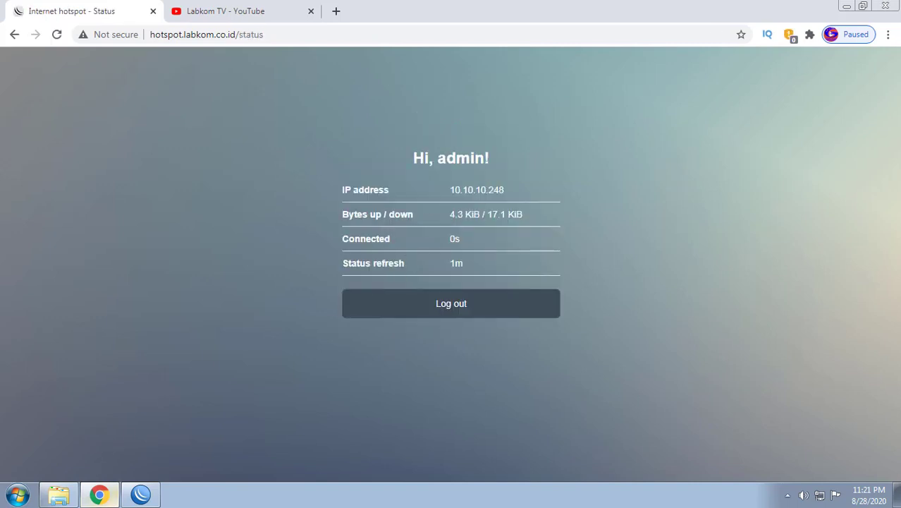
- Back in WinBox, close the old hotspot queue's details dialog
left_click(140, 494)
left_click(205, 233)
left_click(444, 160)
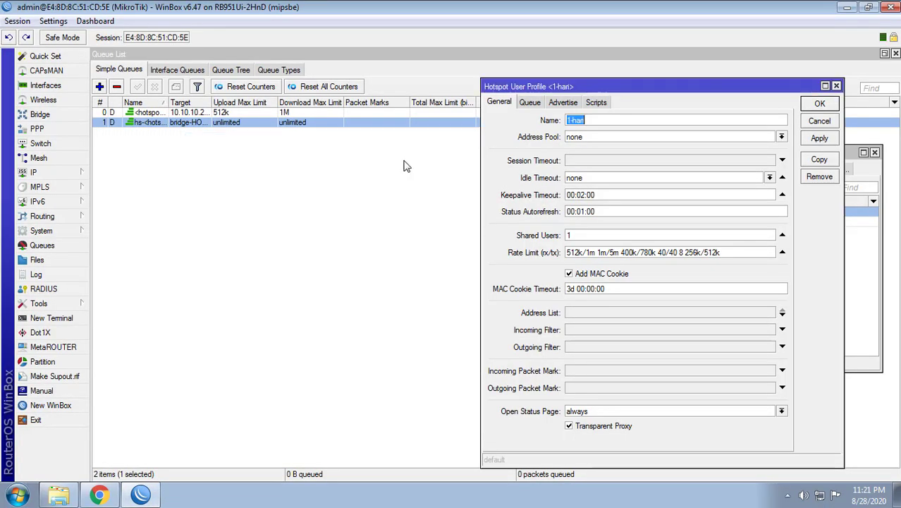
- Open the new hotspot-admin queue to compare burst 1M/5M, threshold 400k/780k, time 40/40 with the profile
double_click(151, 114)
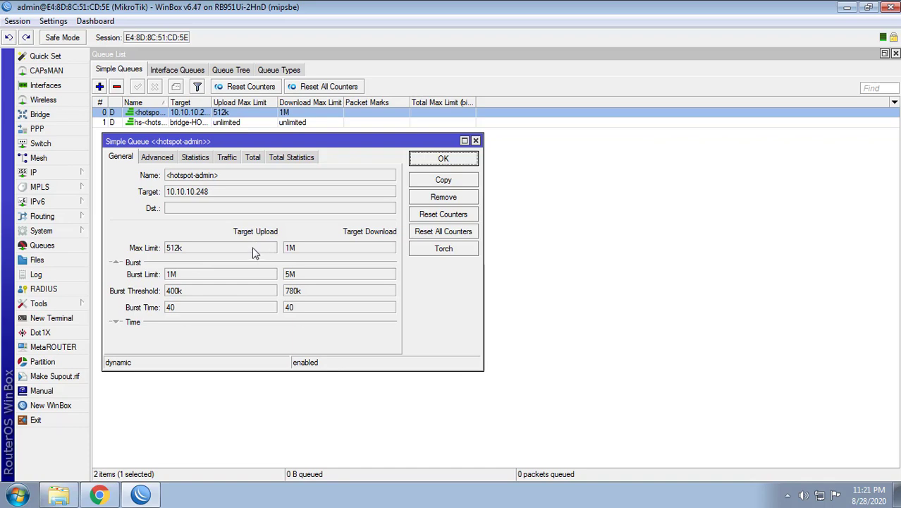
left_click(28, 246)
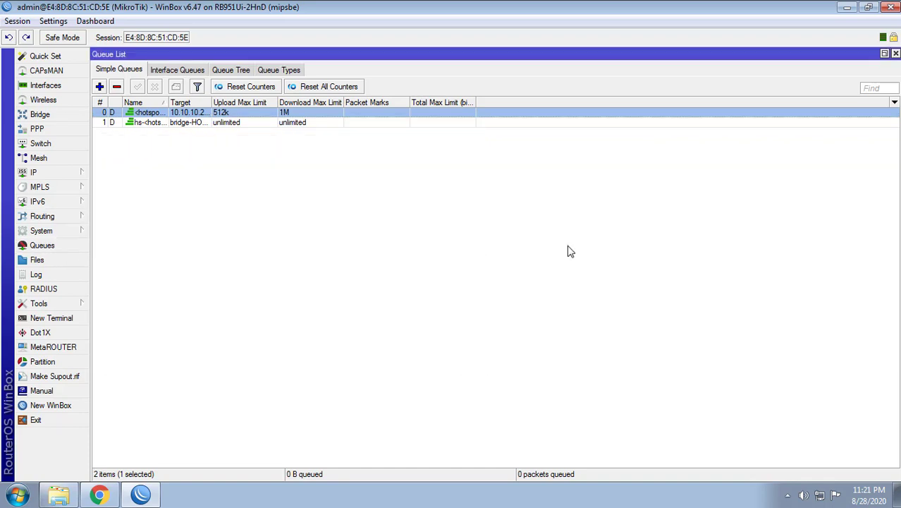
double_click(145, 114)
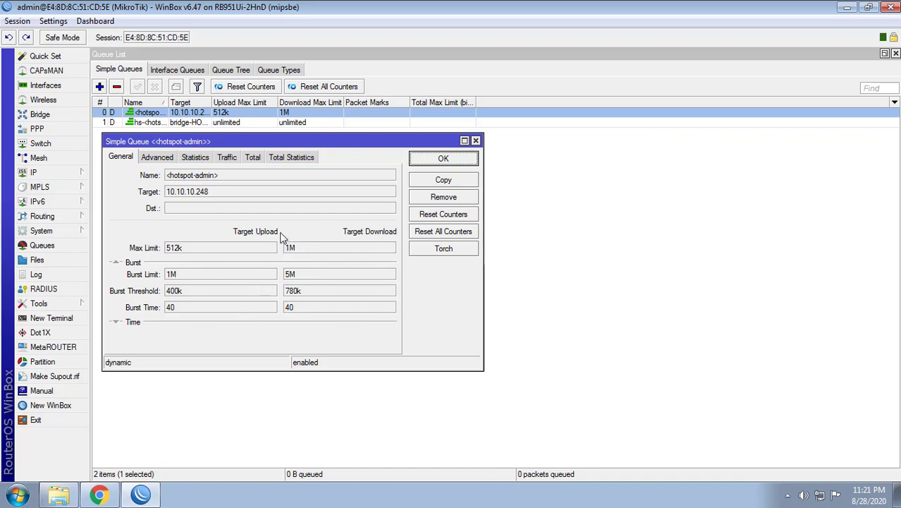
left_click(60, 177)
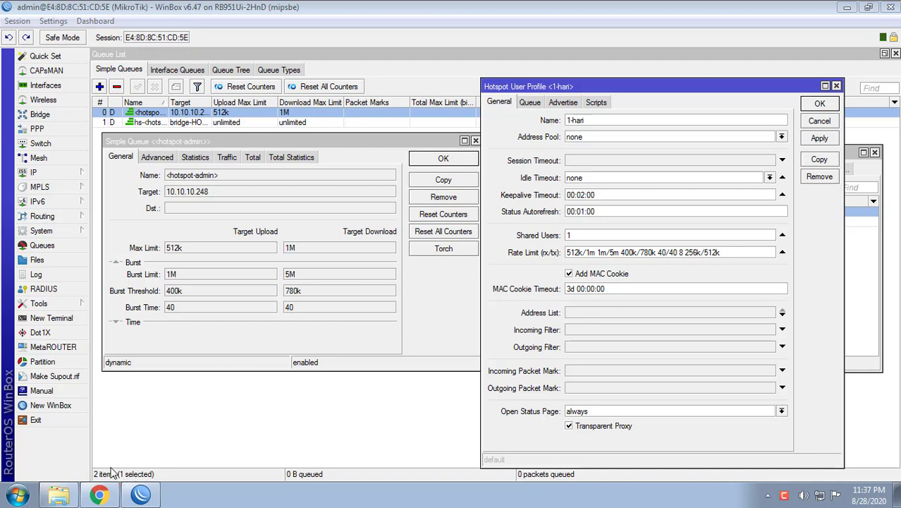
- Launch MikhmonServer from the Mikhmon Server folder and confirm it is online on port 85
left_click(59, 495)
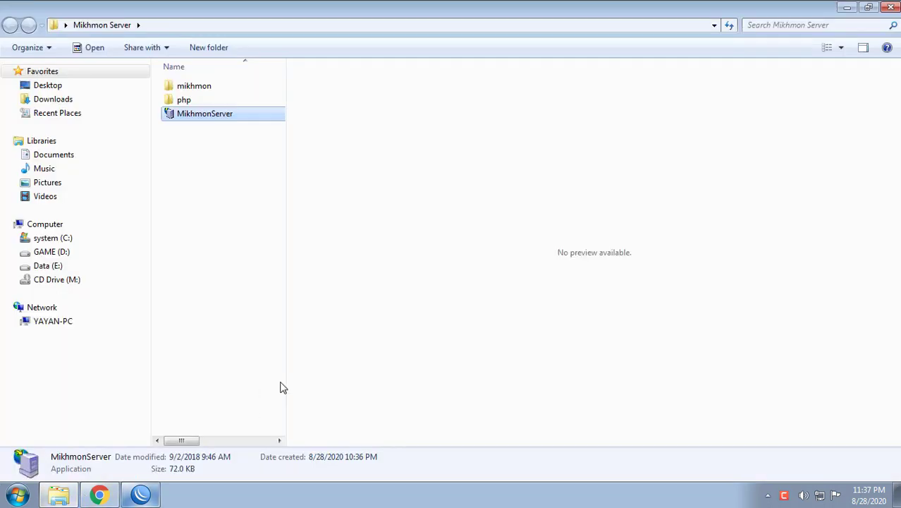
double_click(205, 119)
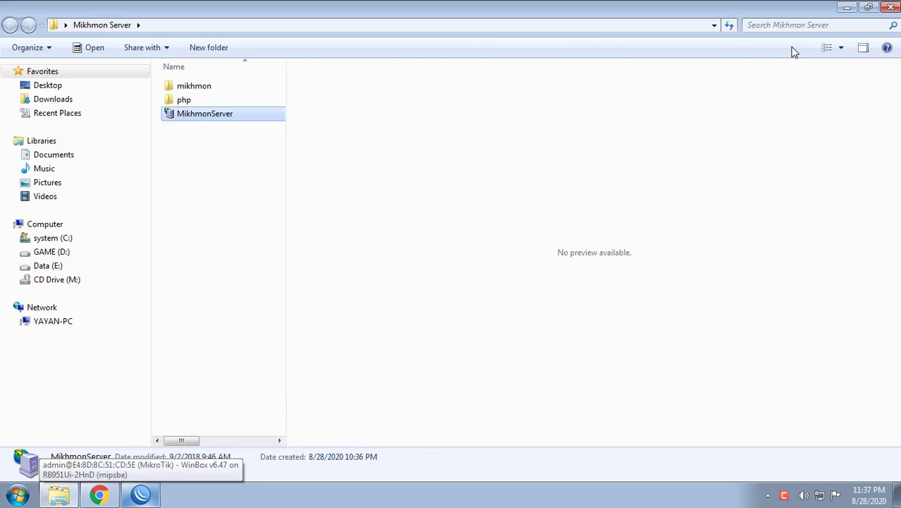
key("alt+Tab")
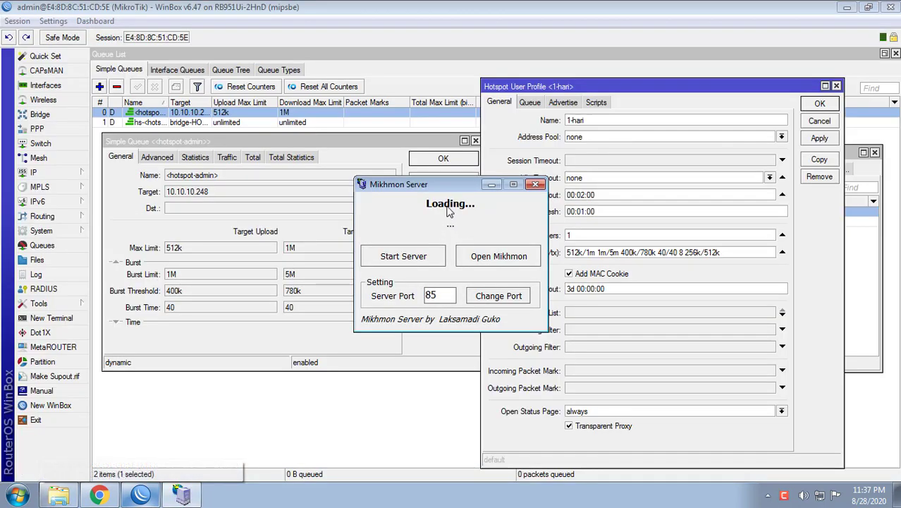
left_click_drag(453, 187, 541, 113)
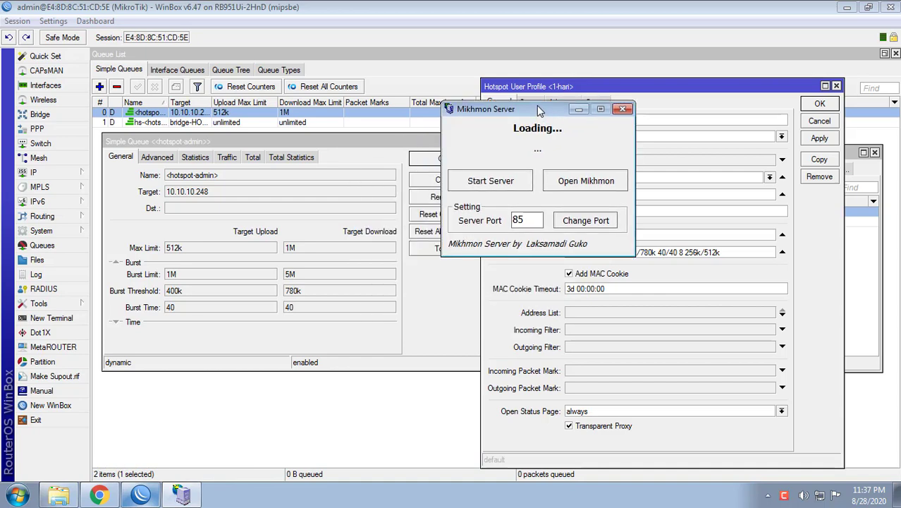
left_click_drag(537, 106, 447, 188)
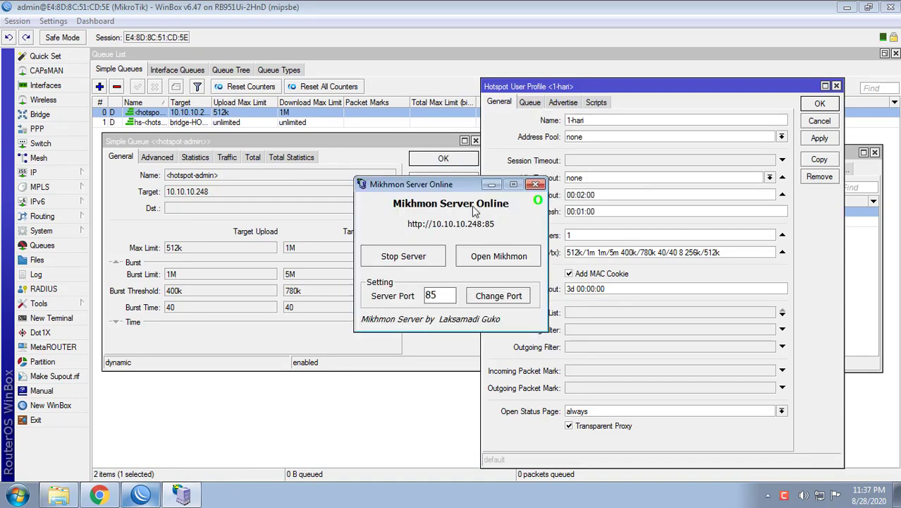
left_click(98, 494)
- Load localhost:85 in a new tab, open the AILA HOTSPOT router, and expand Hotspot > User Profile
left_click(335, 11)
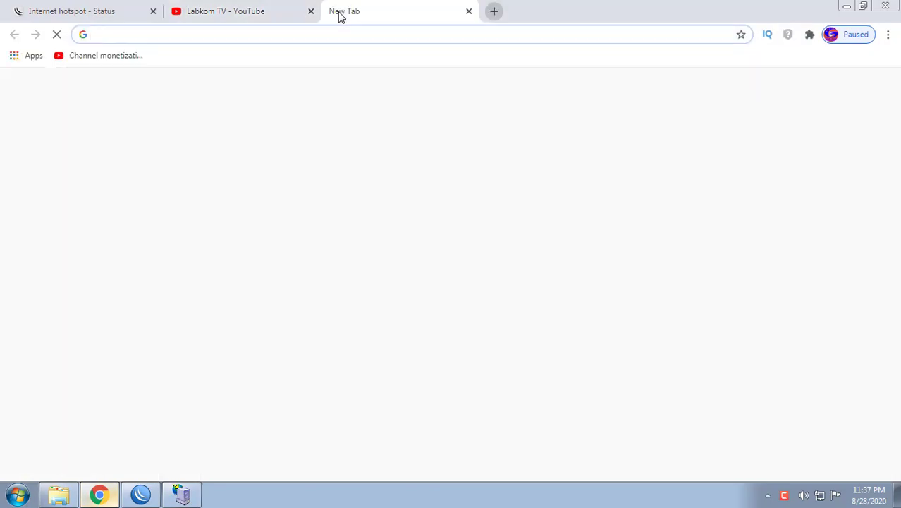
type("localhost:85")
key("Return")
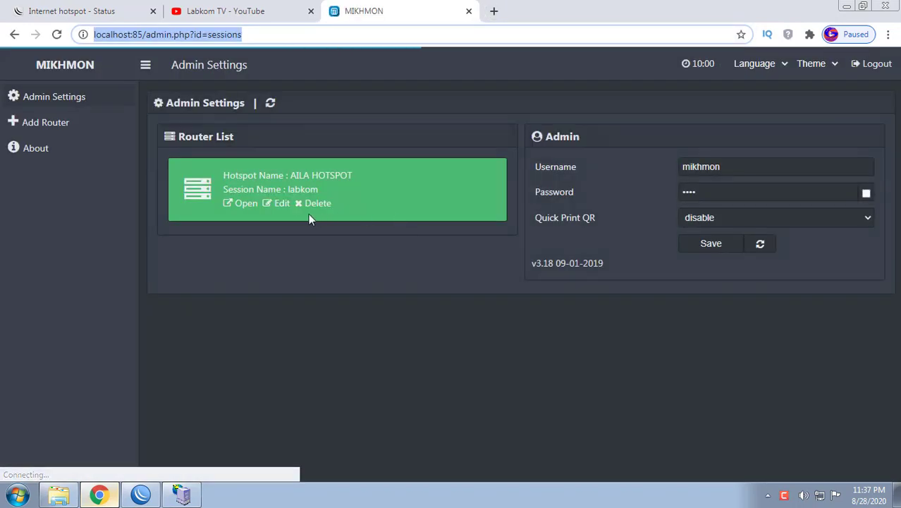
left_click(250, 210)
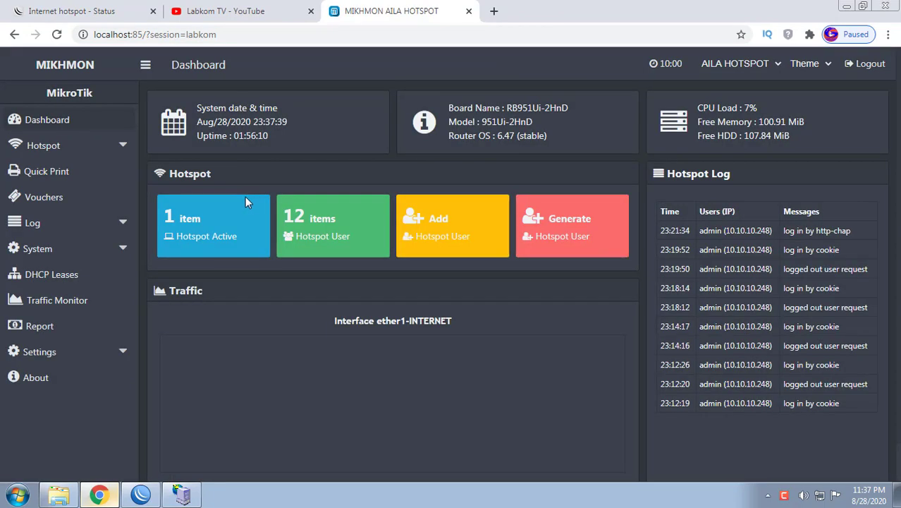
left_click(85, 145)
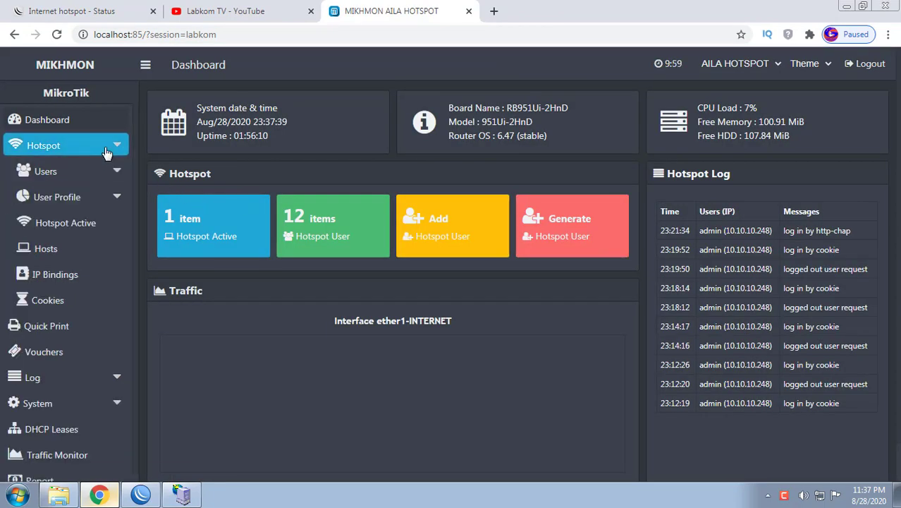
left_click(117, 197)
- Start a new Mikhmon user profile named '2 hari' with expired mode Remove
left_click(105, 249)
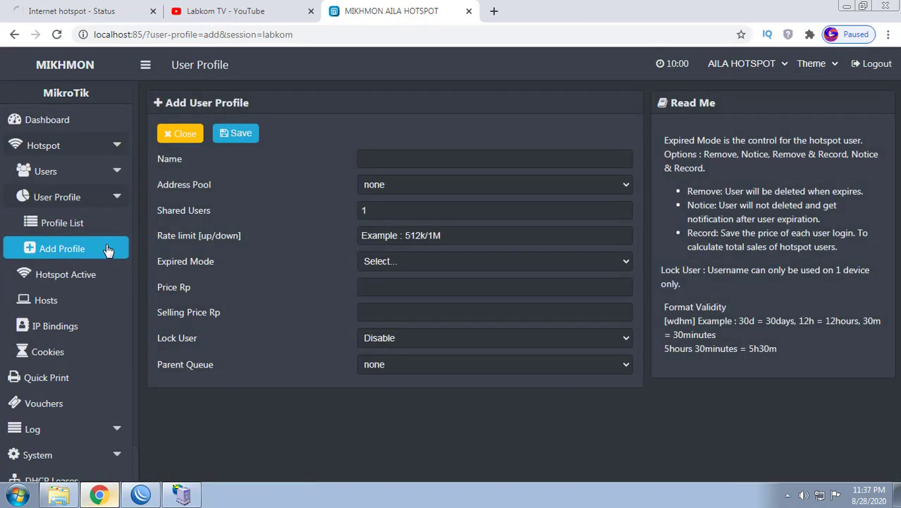
left_click(398, 159)
type("2")
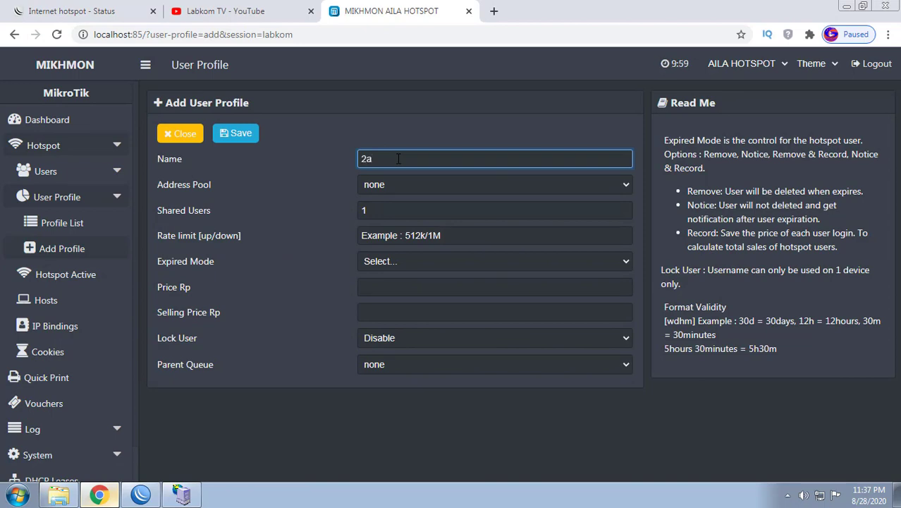
type(" hari")
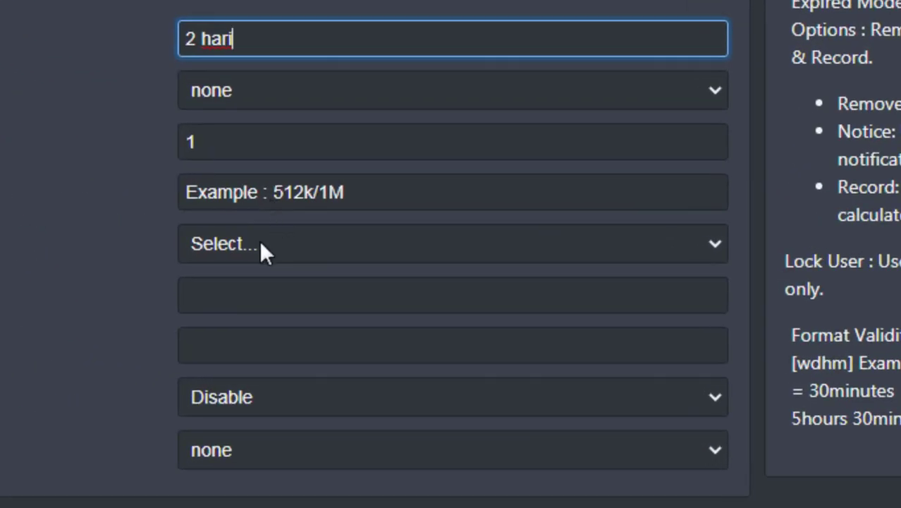
left_click(258, 245)
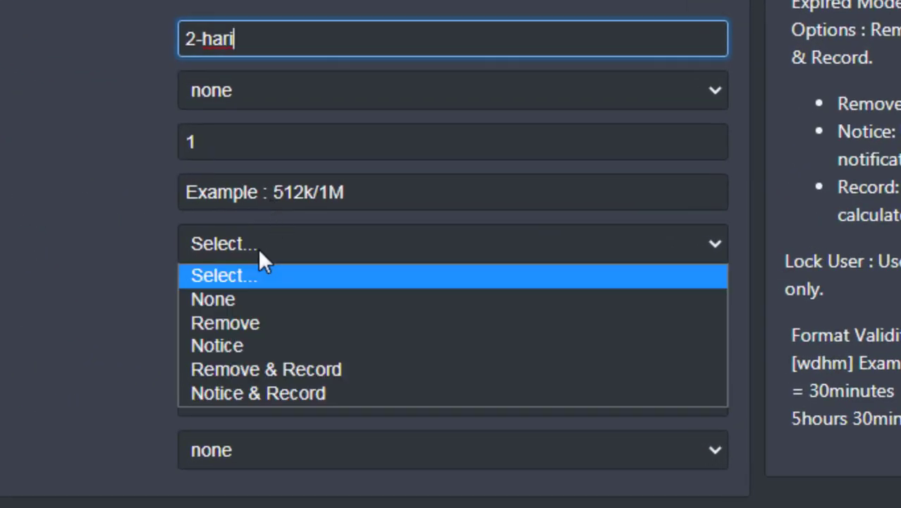
left_click(255, 320)
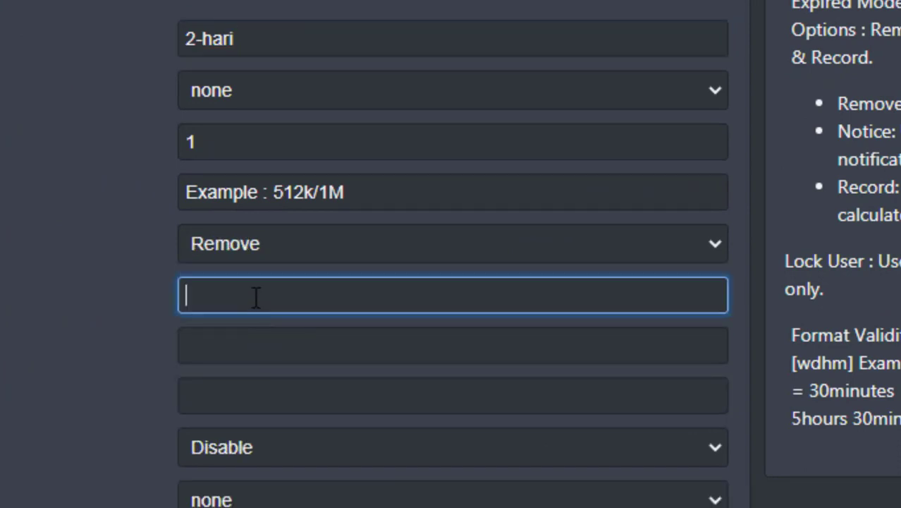
- Set validity 2d, price 10000 and Lock User to Enable
type("2d")
left_click(242, 353)
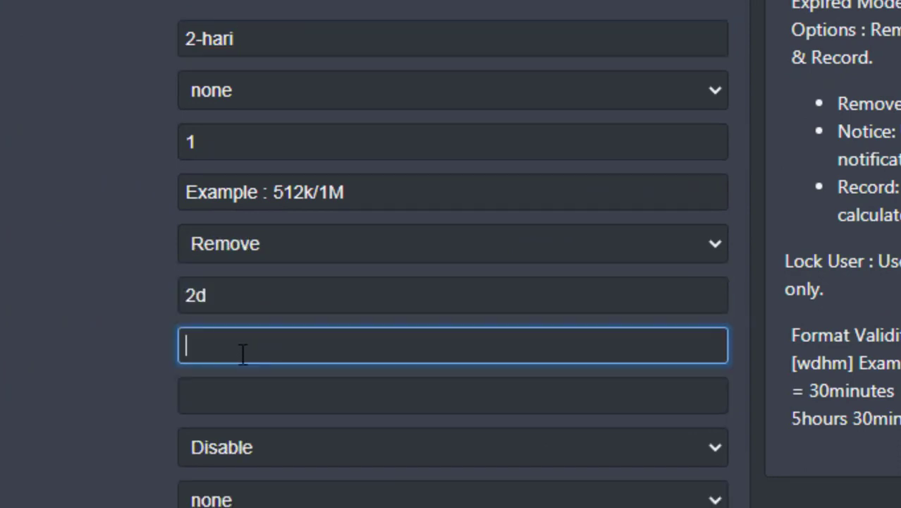
type("10000")
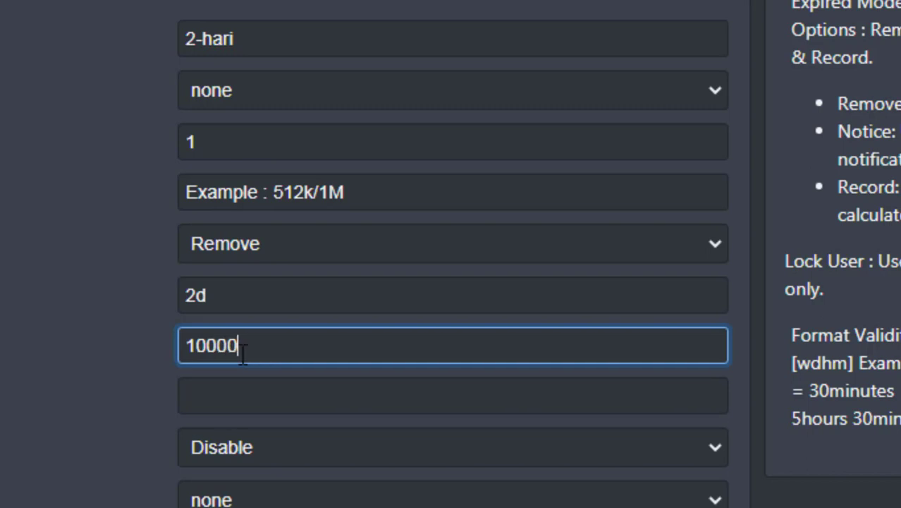
left_click(240, 444)
left_click(243, 500)
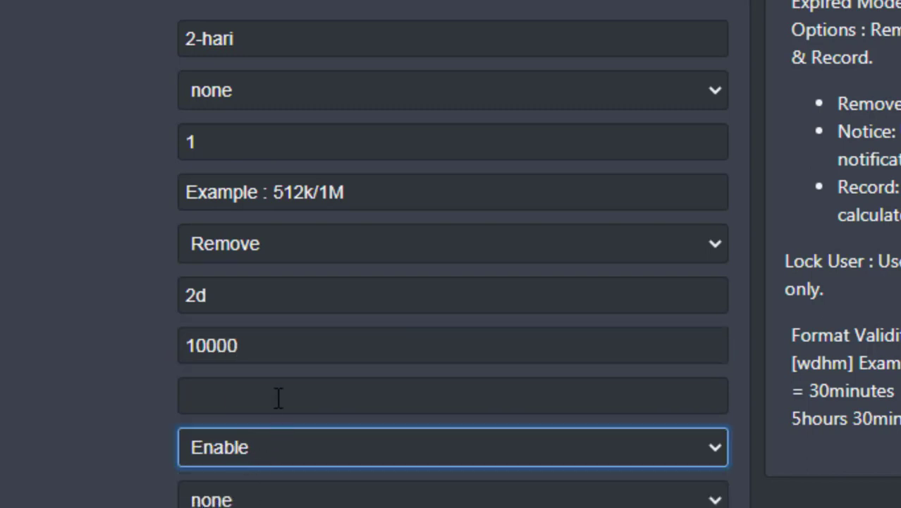
left_click(301, 184)
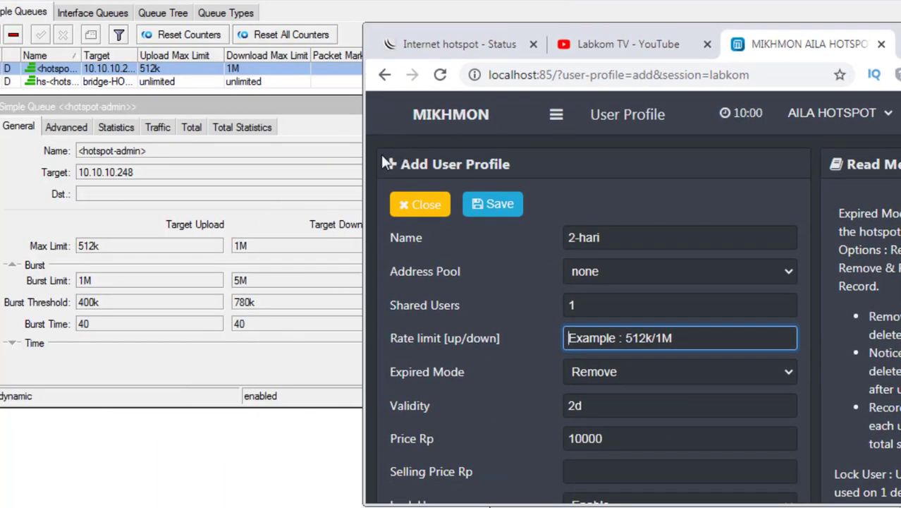
- With Chrome beside WinBox's queue, enter rate limit 512k/1m 2m/10m 512k/800k 40/40 in Mikhmon
left_click_drag(363, 159, 498, 158)
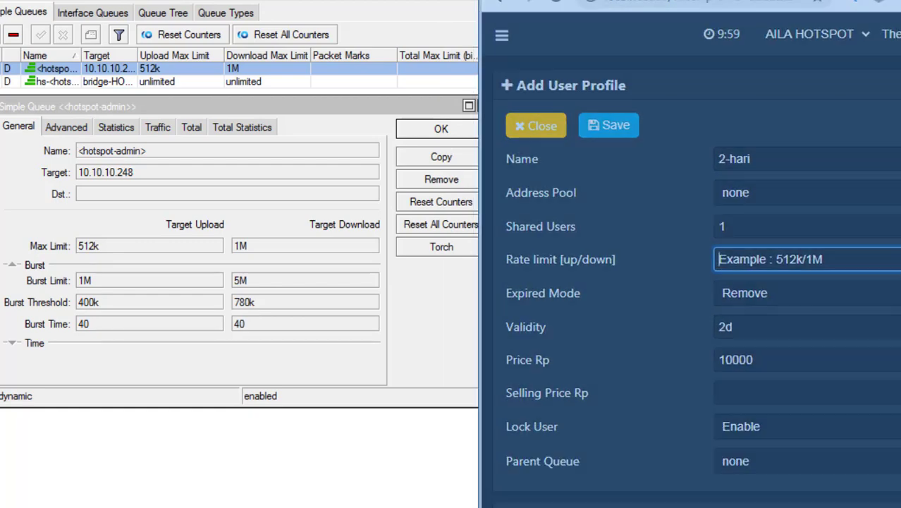
scroll(691, 423, "down", 1)
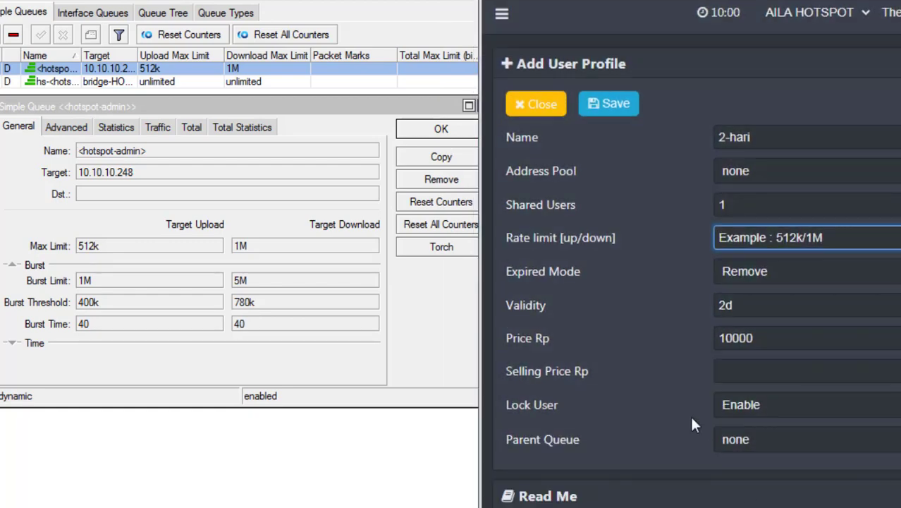
left_click(577, 229)
left_click(849, 243)
type("512")
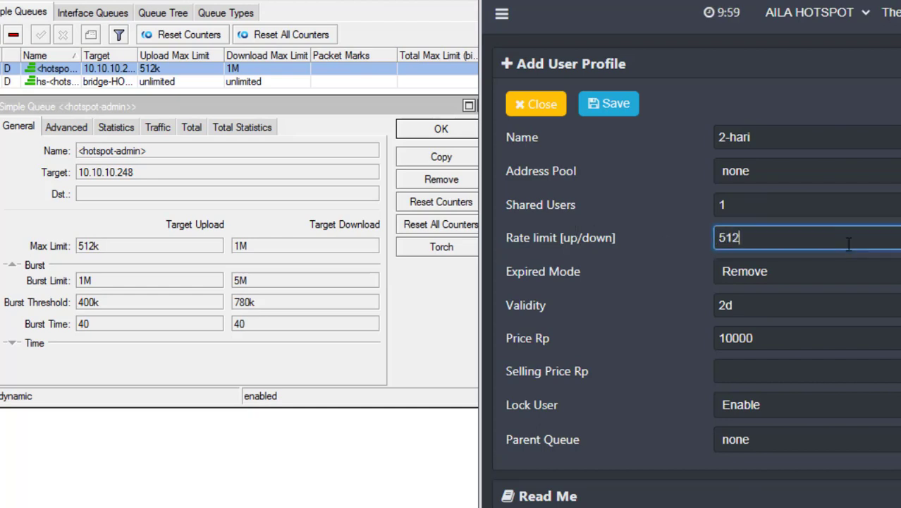
type("k/1m 2m/")
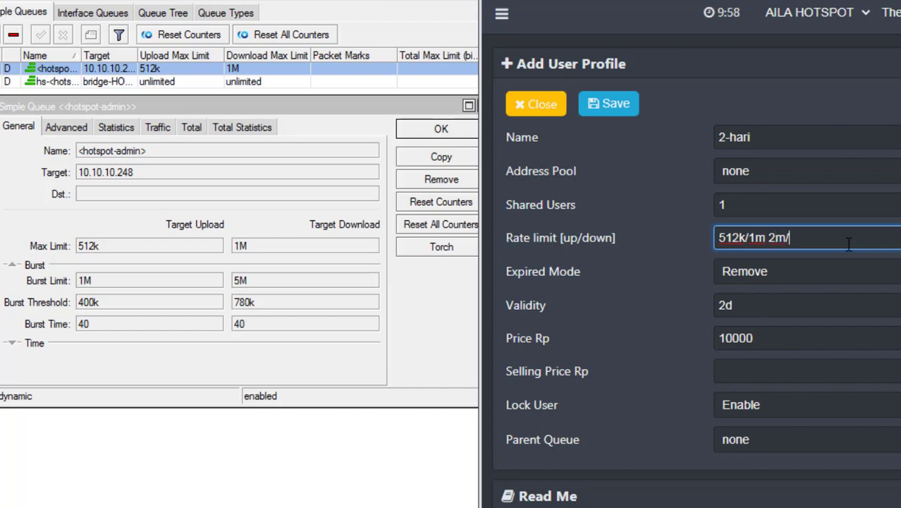
type("10m 512k/800k 40")
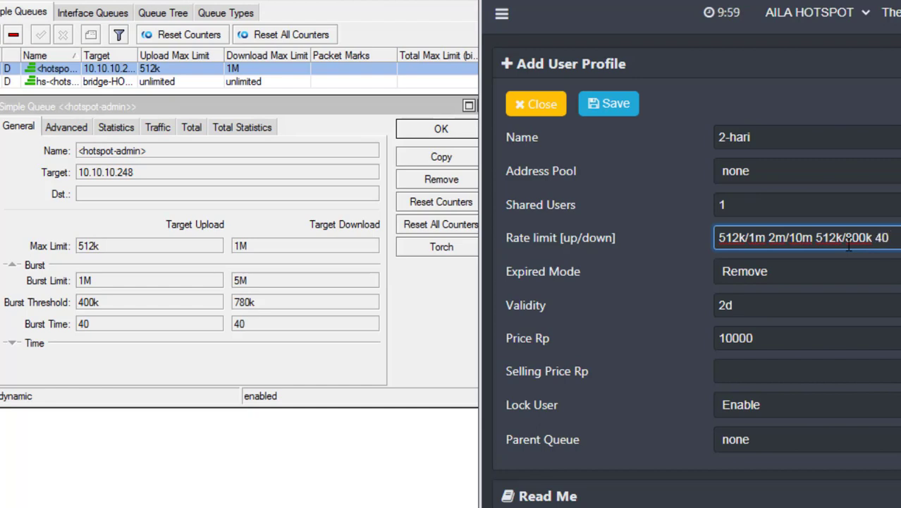
type("/4")
- Check the queue's Limit At and Priority, then append priority 1 and 128k/256k limit-at to the rate limit
left_click(66, 127)
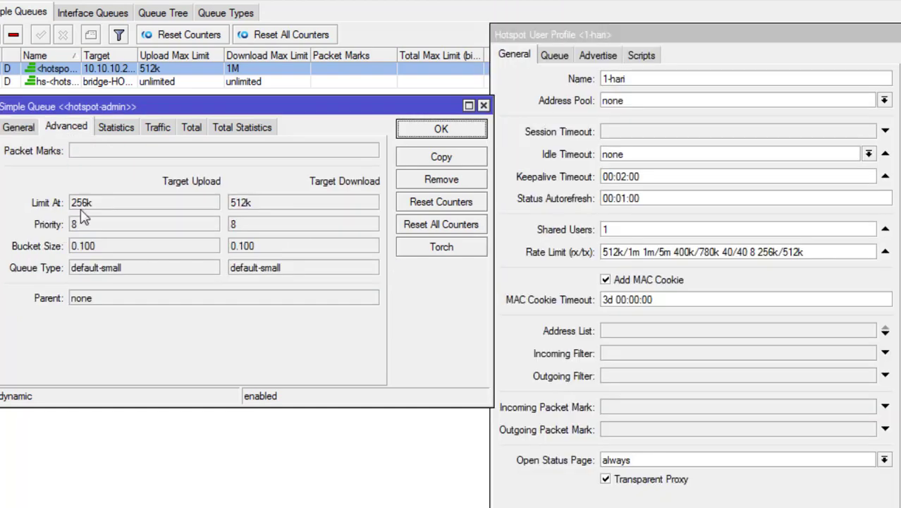
double_click(74, 224)
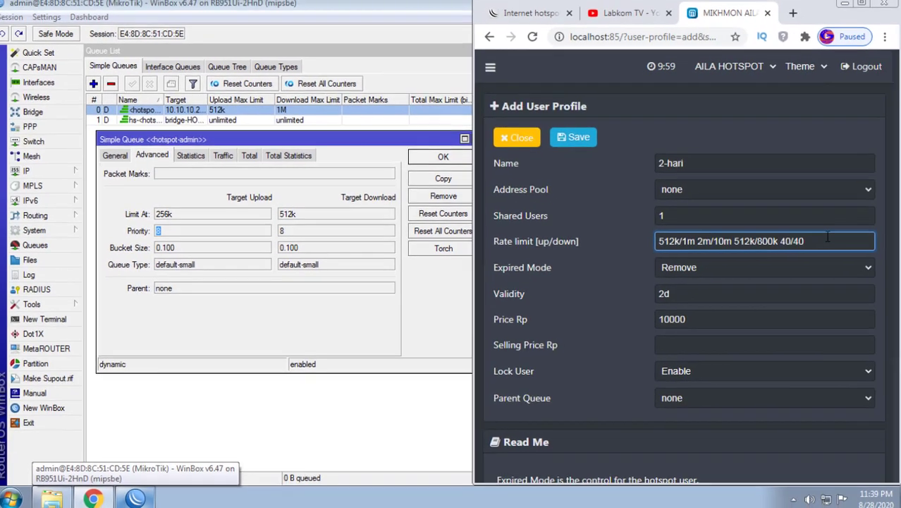
type("8")
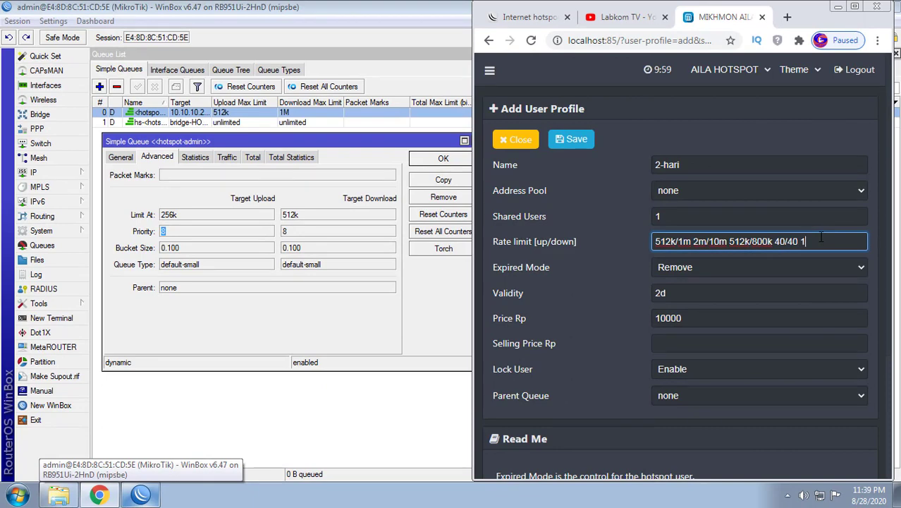
type(" 1")
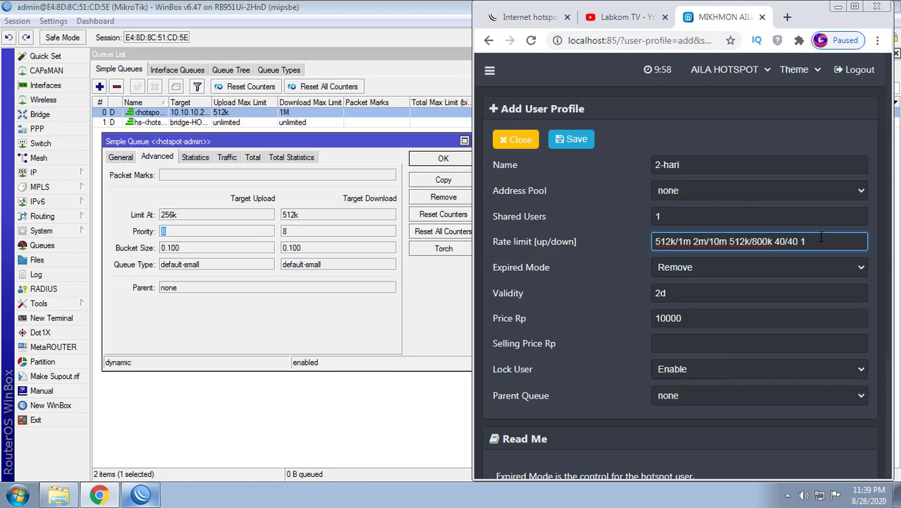
type(" 251k/2")
left_click_drag(474, 262, 255, 263)
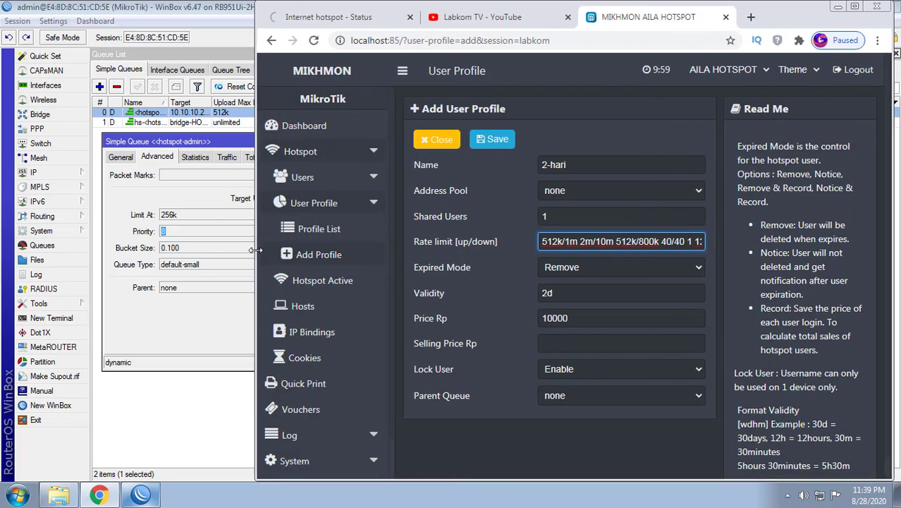
- Save the 2-hari profile in Mikhmon and verify its WinBox rate limit reads 512k/1m 2m/10m 512k/800k 40/40 1 128k/256k
left_click(497, 139)
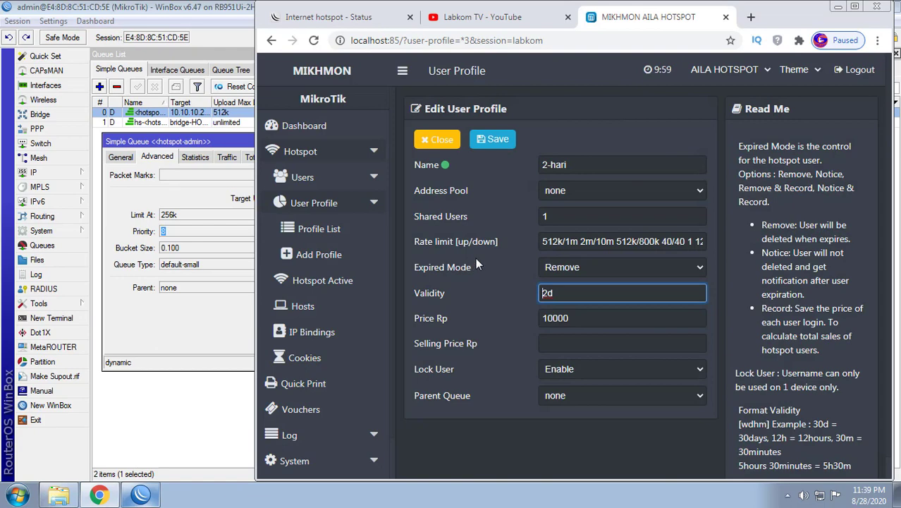
left_click(170, 298)
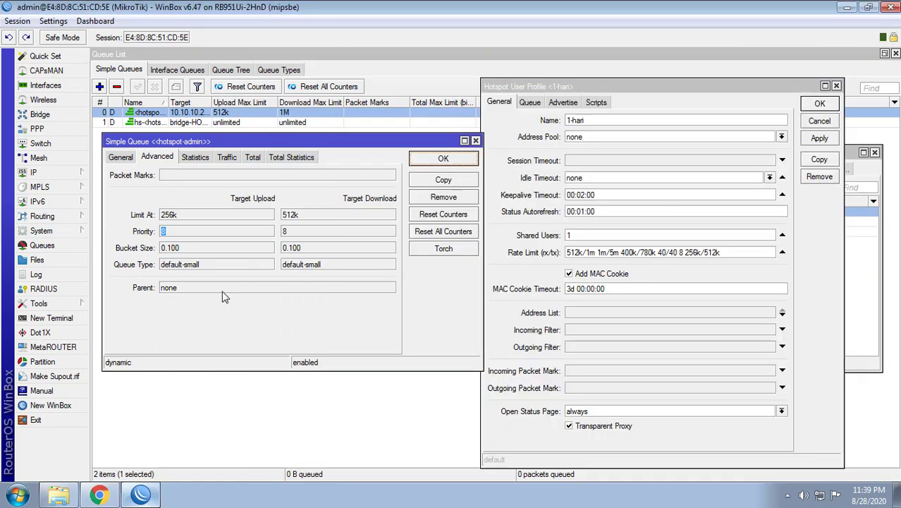
left_click(443, 159)
key("Escape")
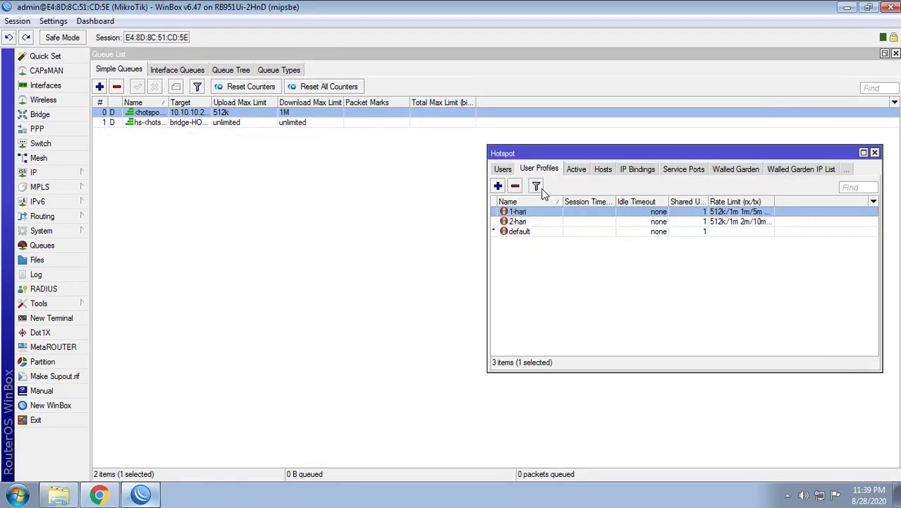
left_click(539, 267)
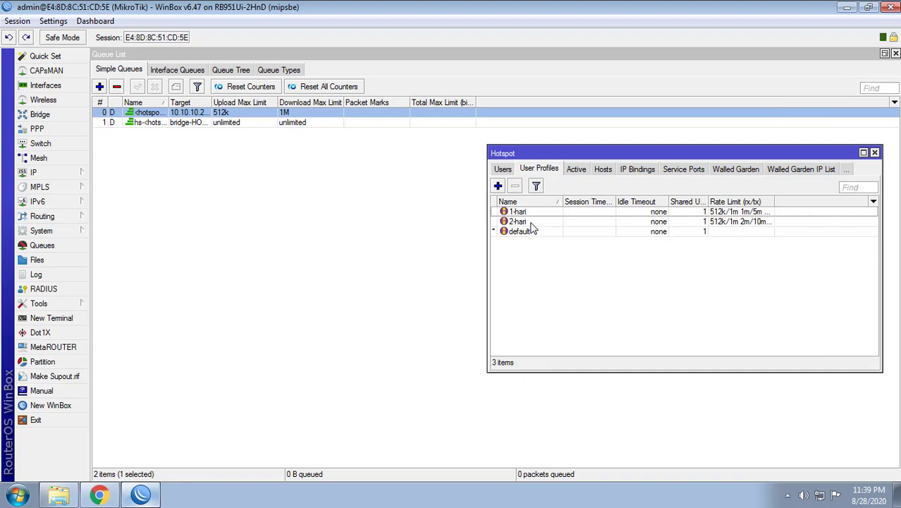
double_click(533, 226)
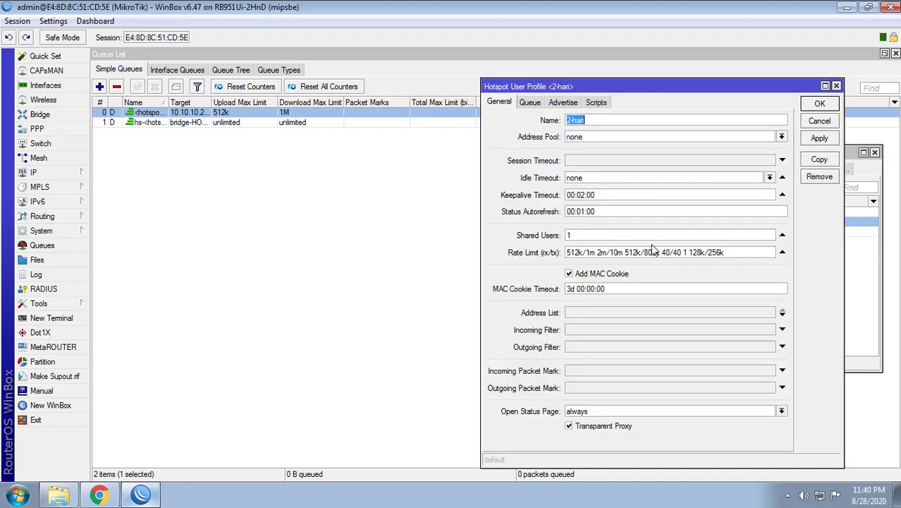
left_click_drag(724, 252, 540, 253)
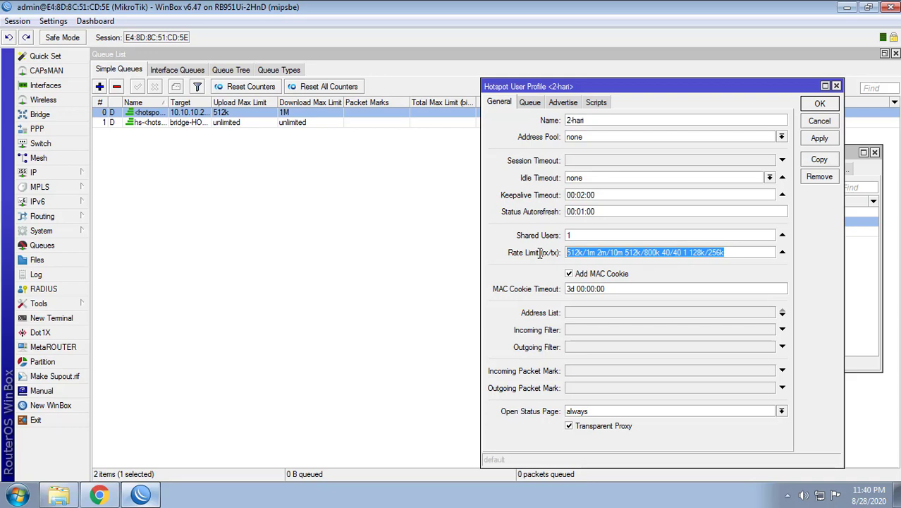
- Bring the Hotspot window forward and move it to the left side
left_click(66, 172)
left_click(121, 257)
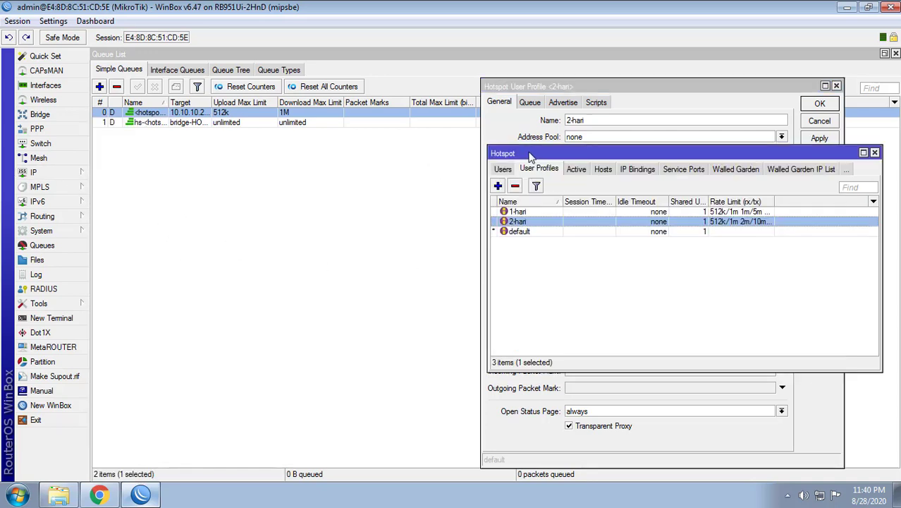
left_click_drag(528, 152, 137, 190)
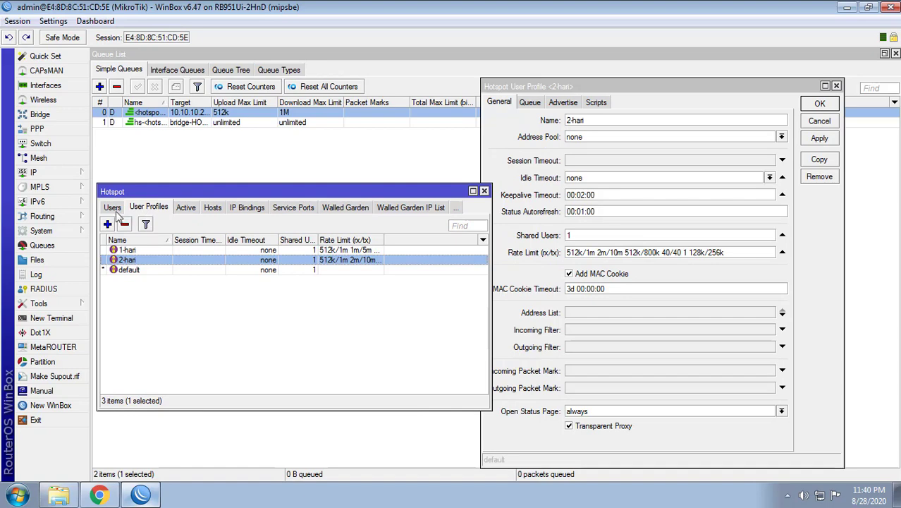
- Add a new hotspot user and enter its user name, correcting the initial typo
left_click(113, 207)
left_click(107, 224)
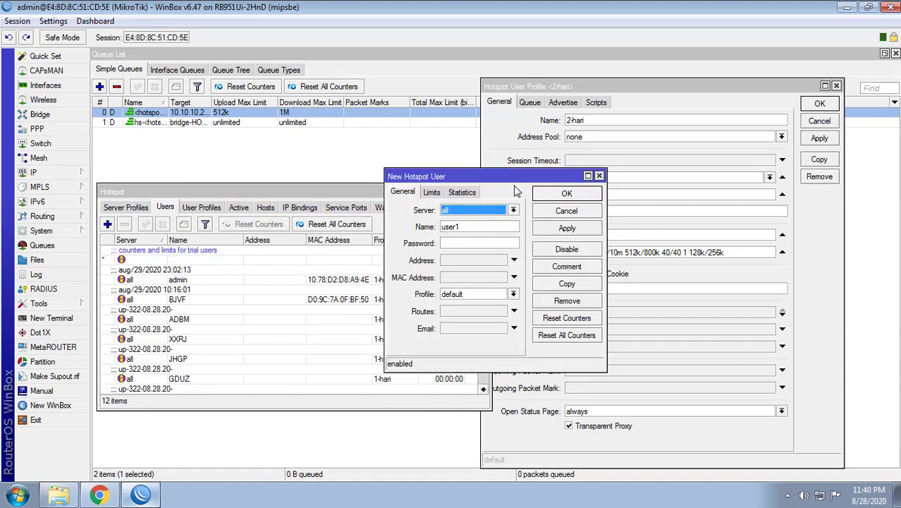
double_click(479, 226)
type("ayaya")
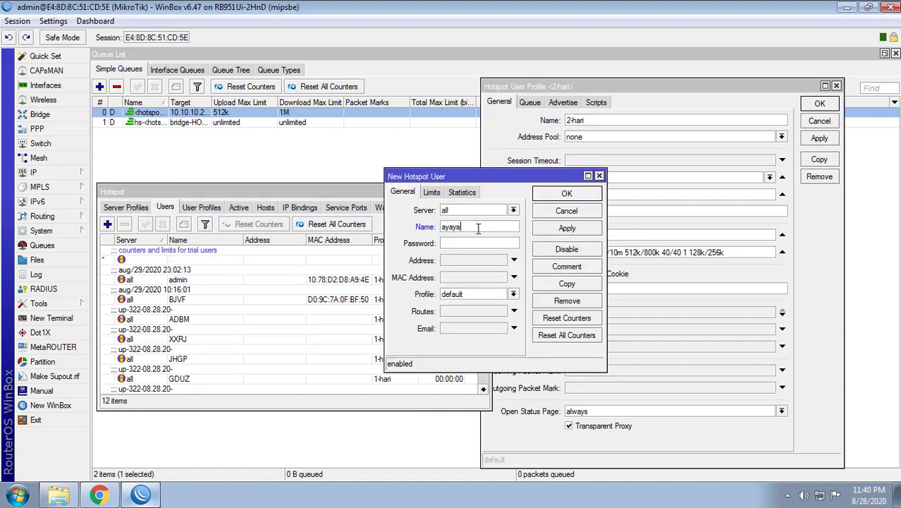
type("n")
double_click(480, 226)
type("yay")
- Assign the new user the 2-hari profile and apply it
left_click(470, 296)
left_click(454, 310)
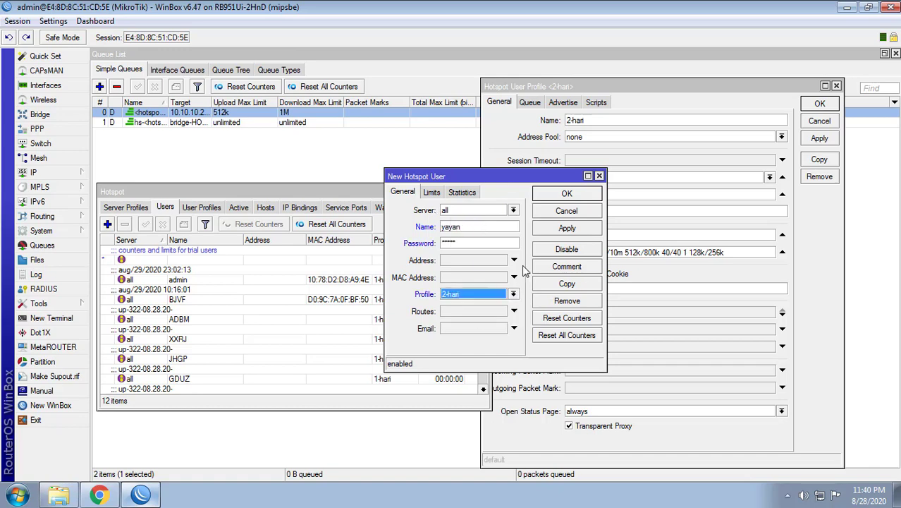
left_click(567, 227)
left_click(99, 495)
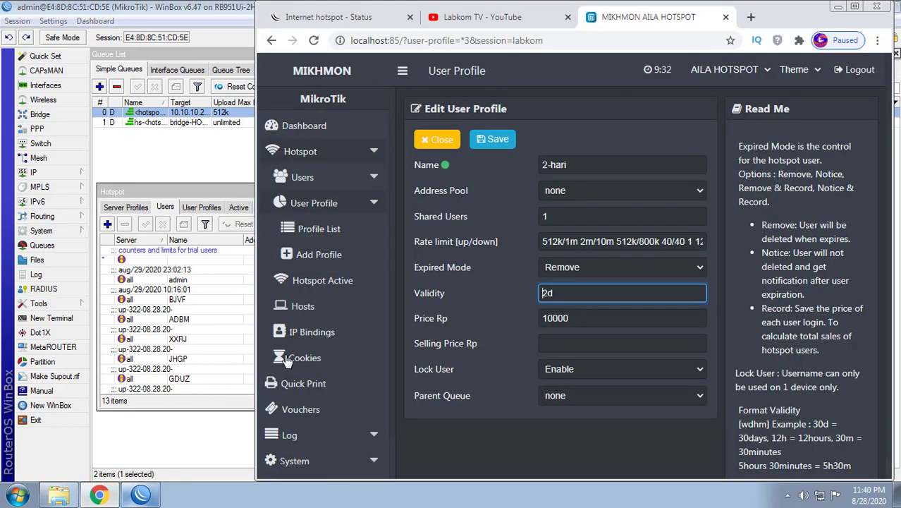
- Log out on the hotspot status page, then remove all saved hotspot cookies in WinBox
left_click(344, 21)
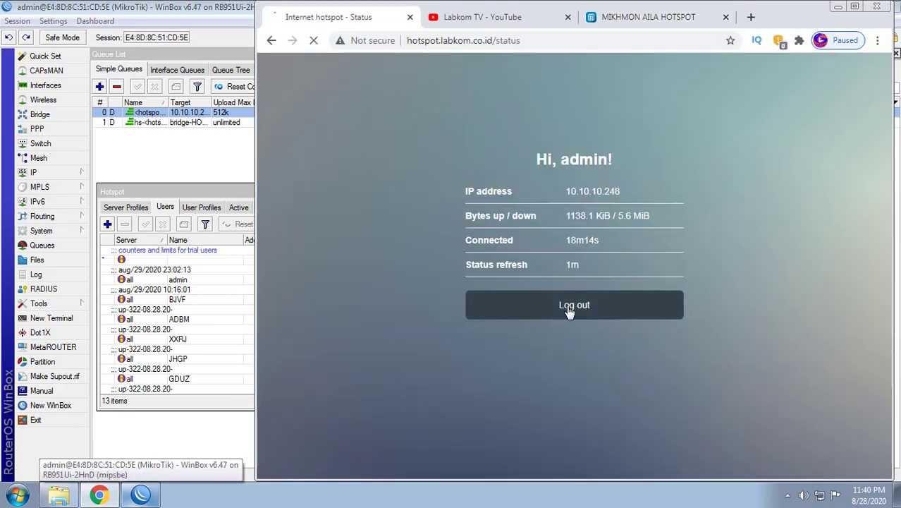
left_click(571, 315)
left_click(573, 318)
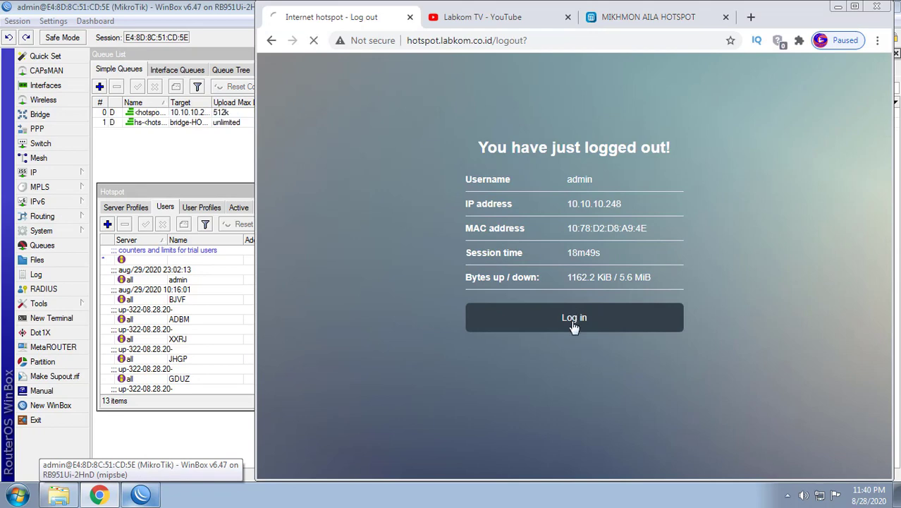
left_click(179, 192)
left_click(415, 211)
left_click(440, 208)
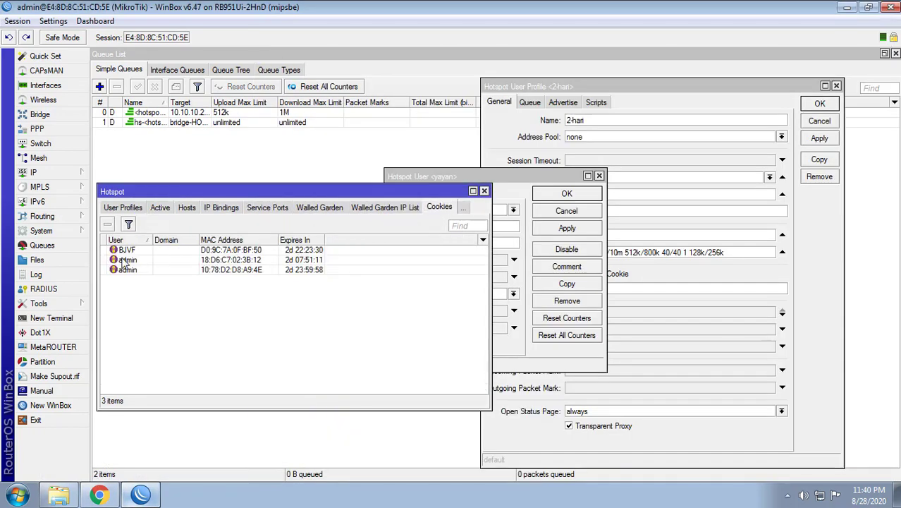
left_click(128, 266)
left_click(127, 249, "shift")
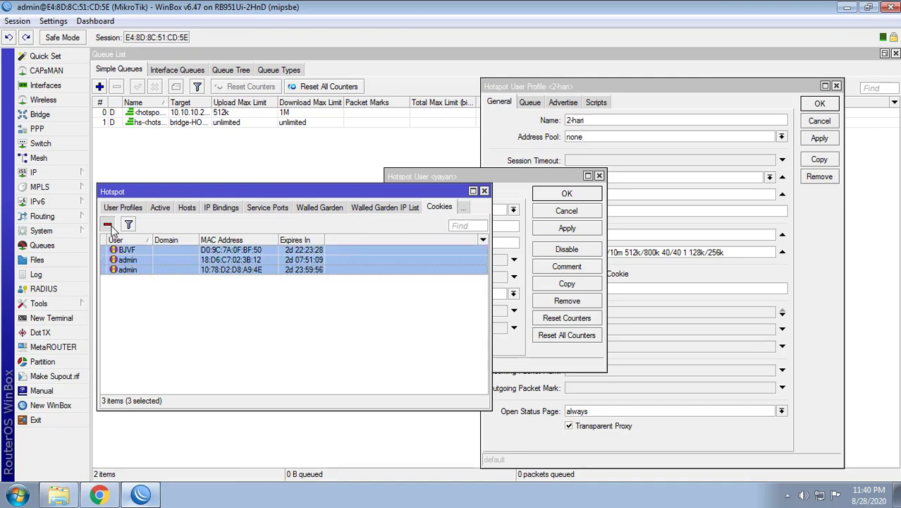
left_click(107, 224)
- Log the admin session out of the hotspot so the login page appears
left_click(98, 495)
left_click(523, 315)
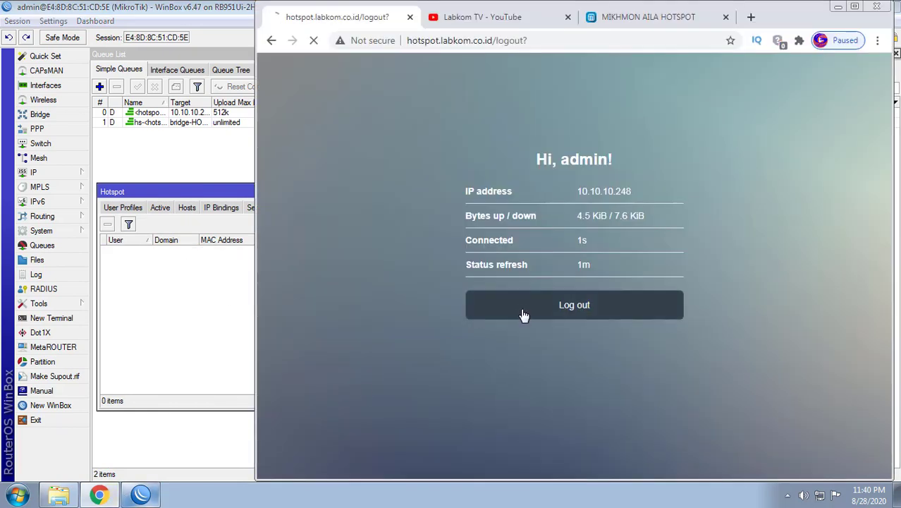
left_click(566, 319)
- Enter username yayan and the password on the hotspot login page and submit
left_click(545, 211)
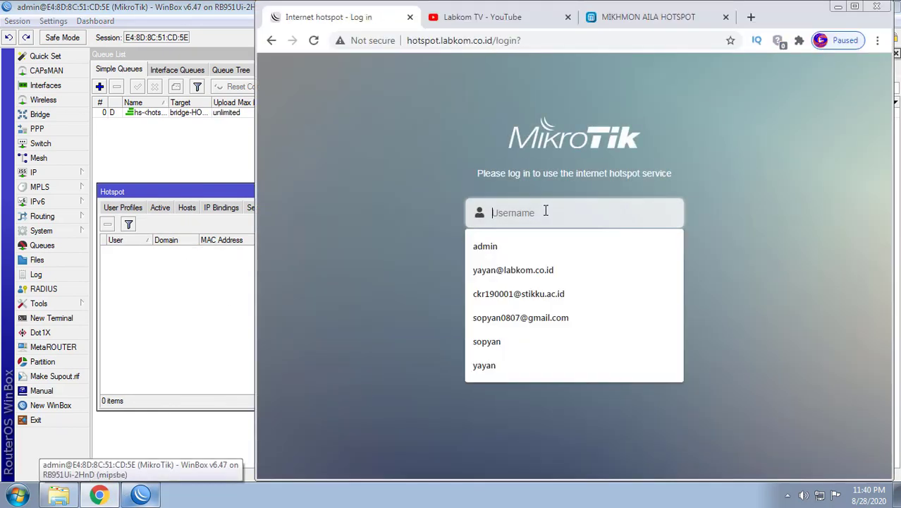
type("yayan")
key("Tab")
type("******")
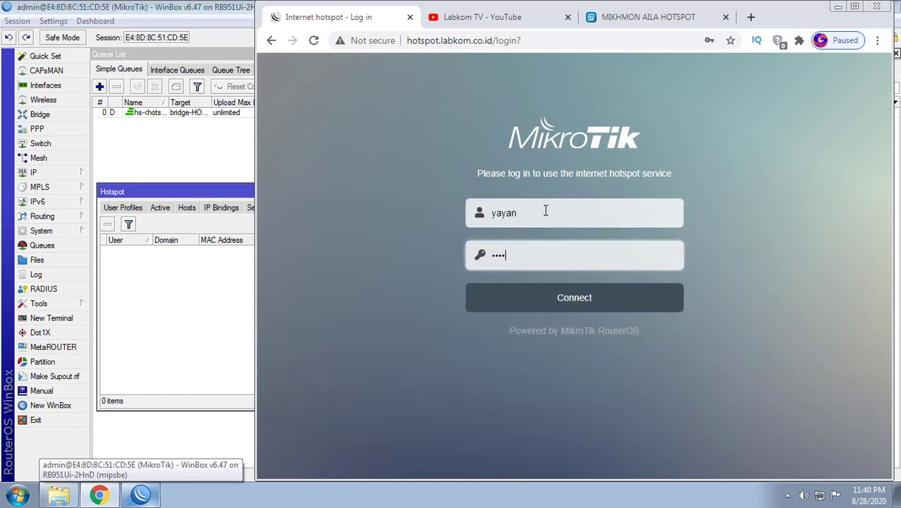
key("Return")
- Retry the password after the failed login, sign in as yayan, and open the hotspot-yayan queue
type("******")
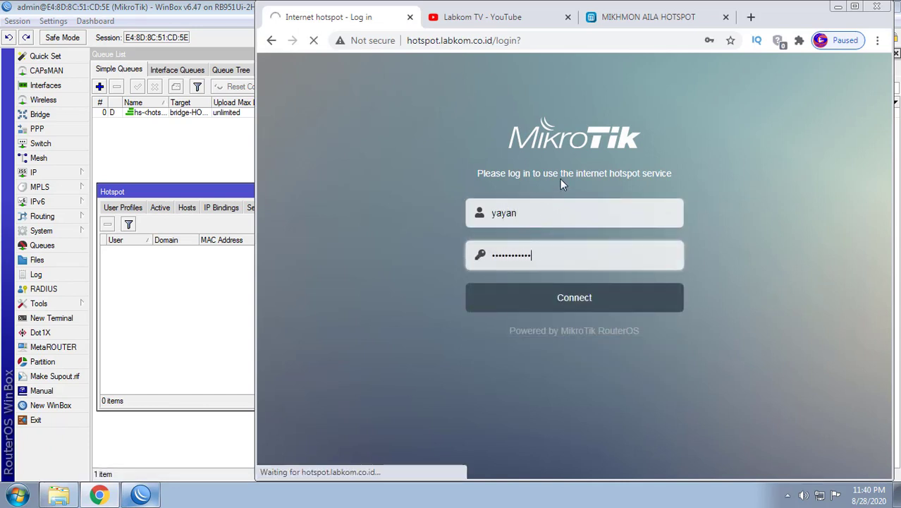
left_click(533, 247)
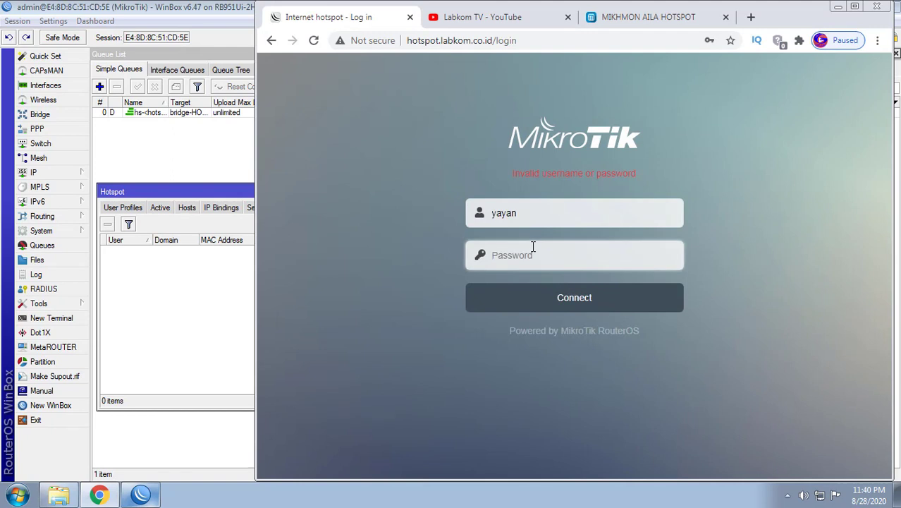
type("*****")
key("Return")
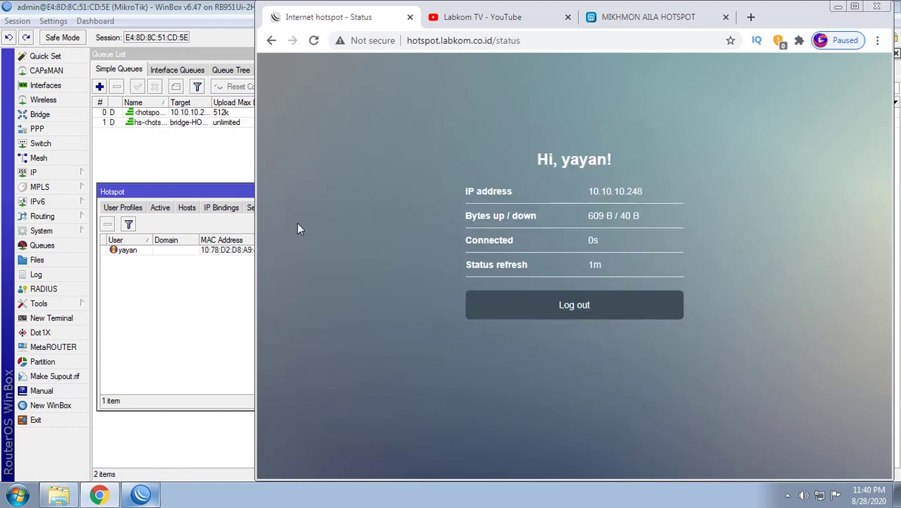
double_click(156, 114)
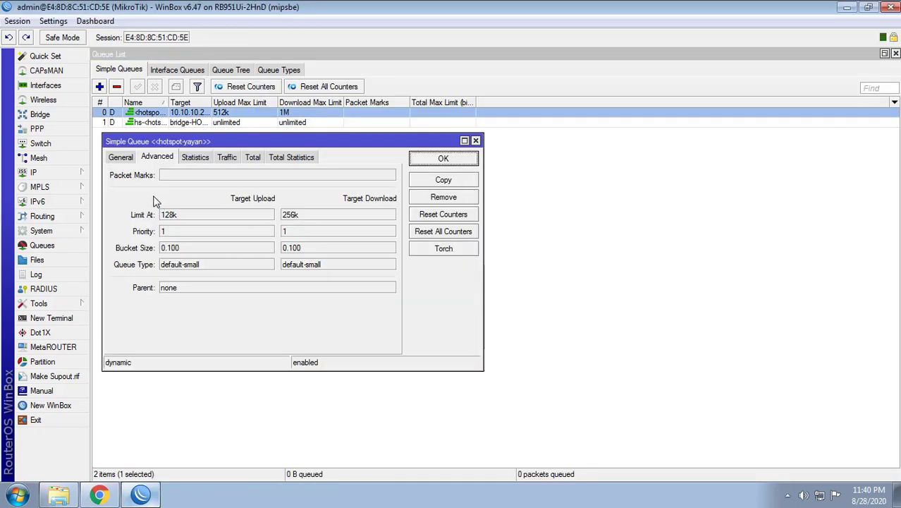
- Show the yayan queue's General limits and briefly open then close IP > Hotspot
left_click(121, 157)
left_click(90, 176)
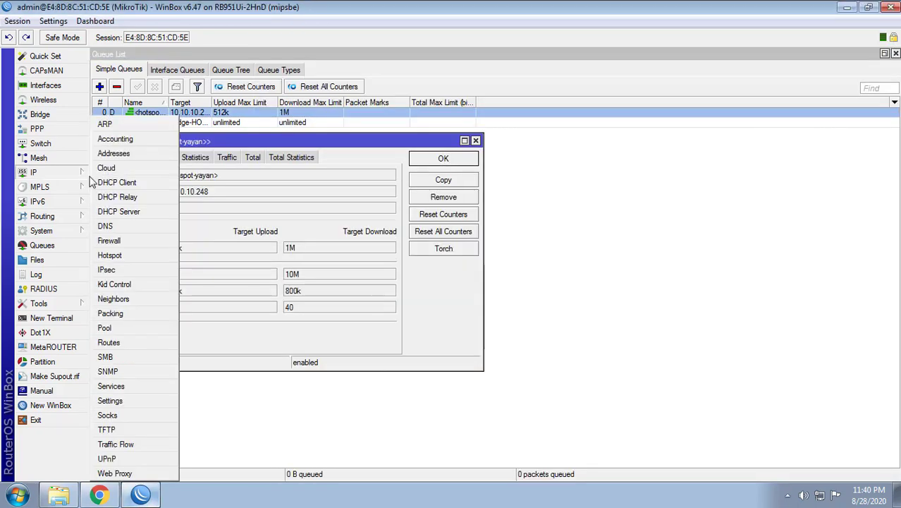
left_click(140, 256)
left_click(484, 191)
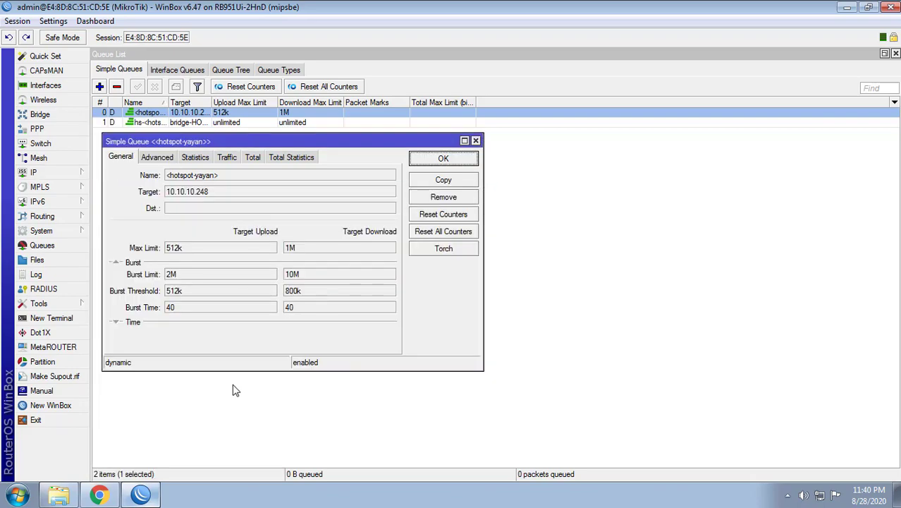
- Place WinBox on the left and the Chrome hotspot status page beside it on the right
left_click(867, 7)
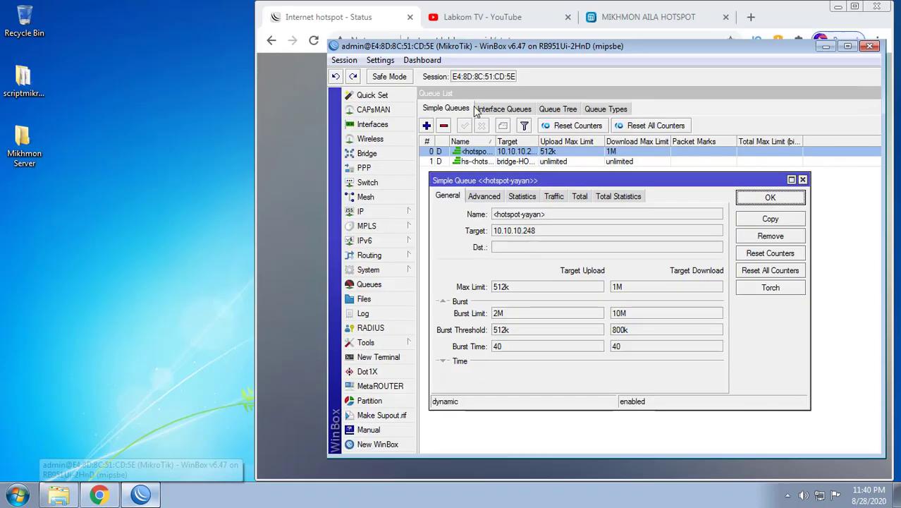
left_click_drag(509, 17, 197, 6)
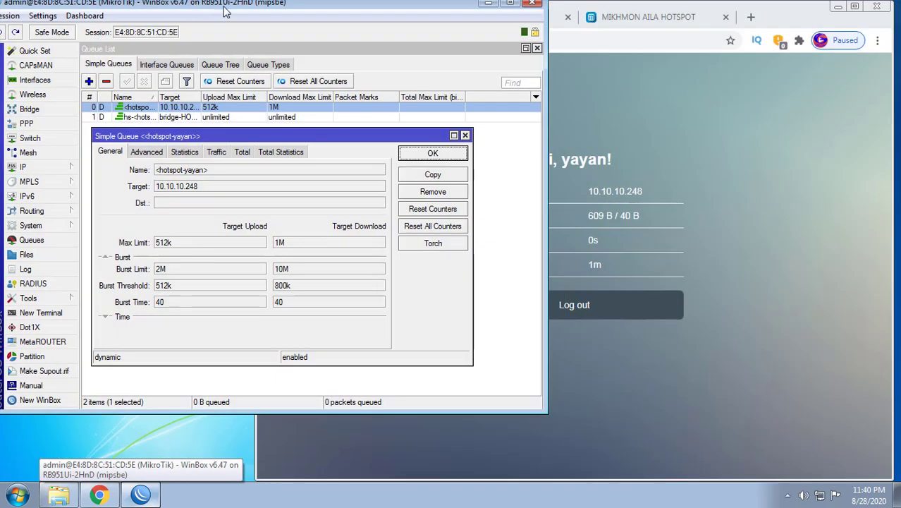
double_click(495, 7)
left_click_drag(568, 45, 246, 12)
left_click(610, 153)
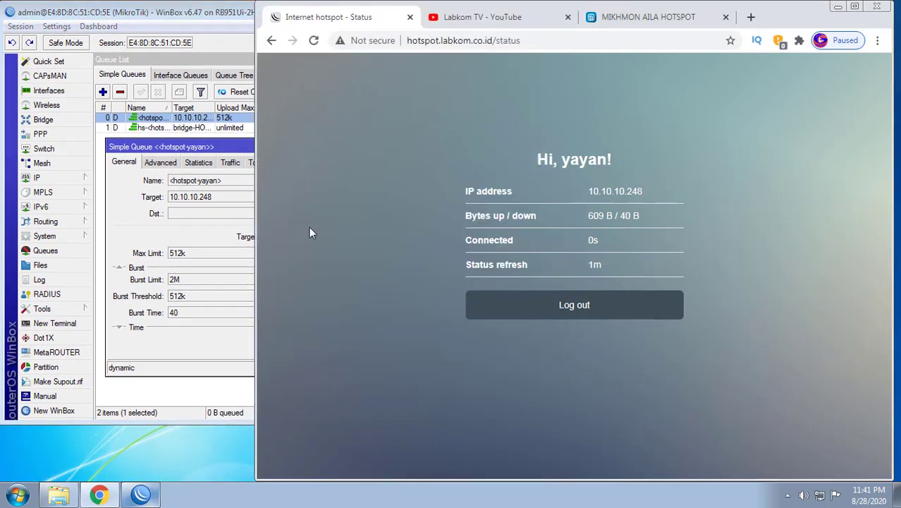
left_click_drag(256, 233, 461, 232)
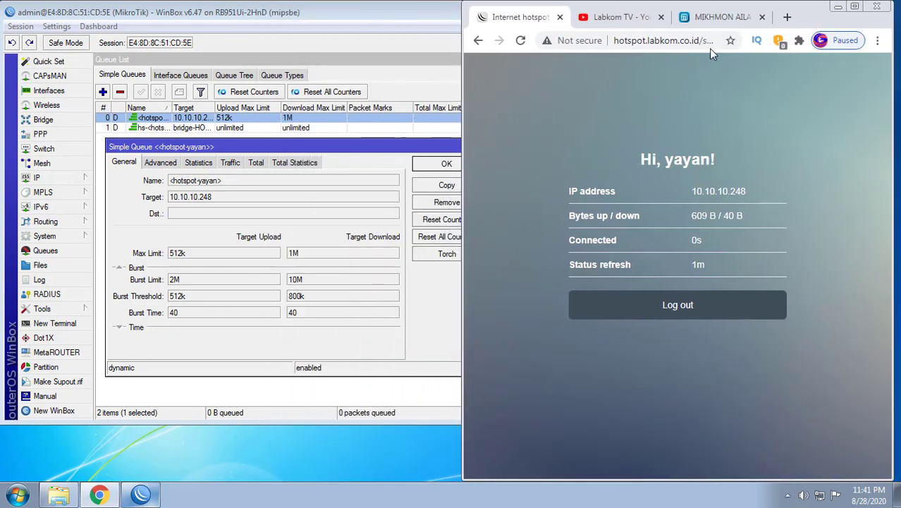
- Compare Mikhmon's 2-hari rate limit 512k/1m and 2m/10m with the queue's max limit 512k and burst limit 2M
left_click(718, 21)
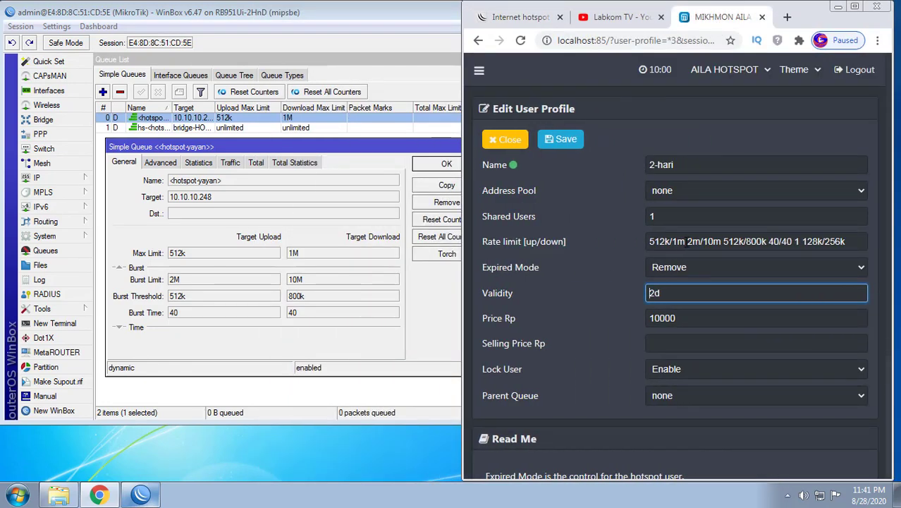
left_click_drag(685, 241, 647, 244)
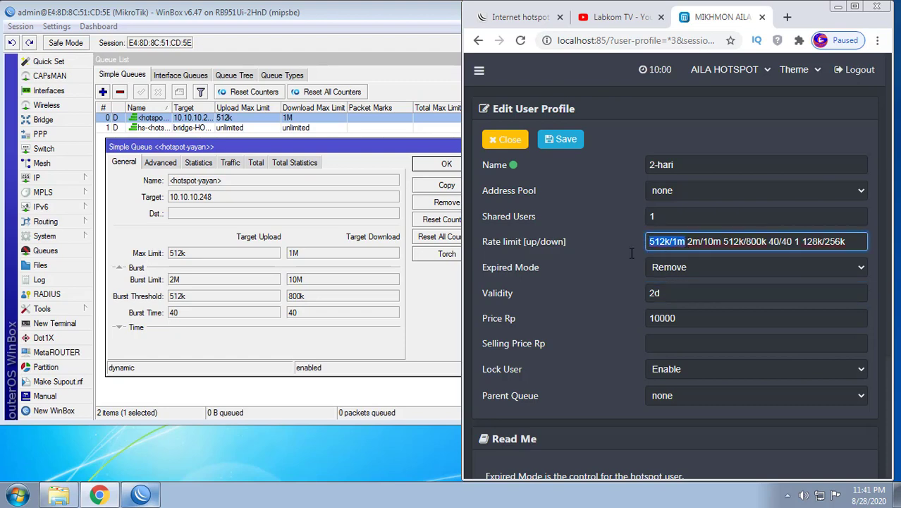
left_click(176, 255)
left_click_drag(180, 253, 169, 253)
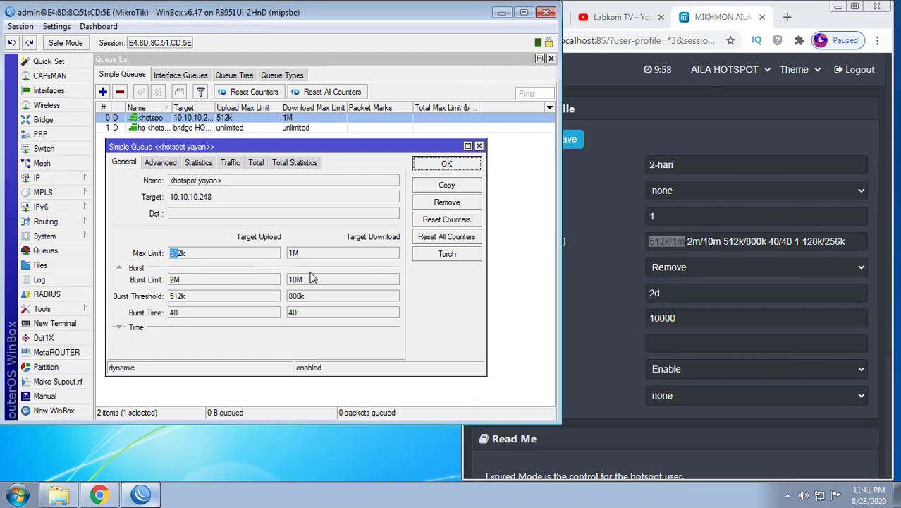
left_click(690, 243)
left_click_drag(688, 241, 703, 241)
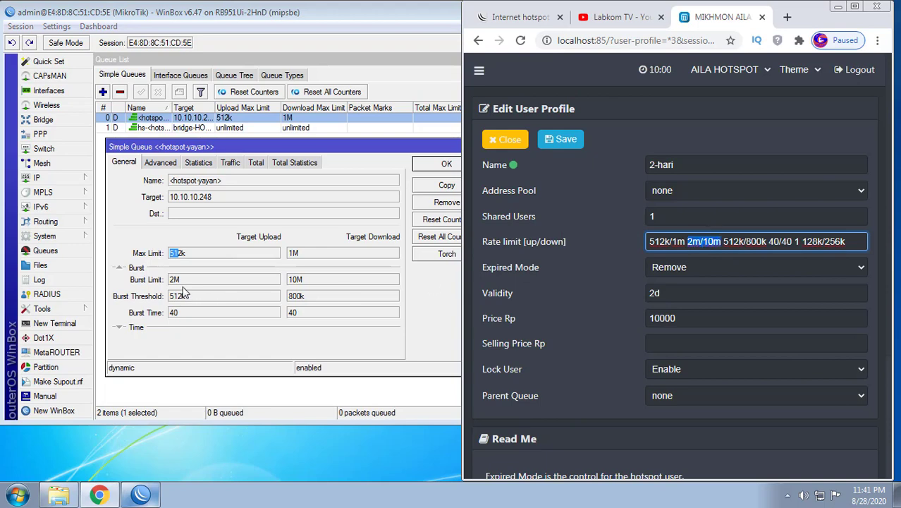
left_click_drag(184, 280, 148, 281)
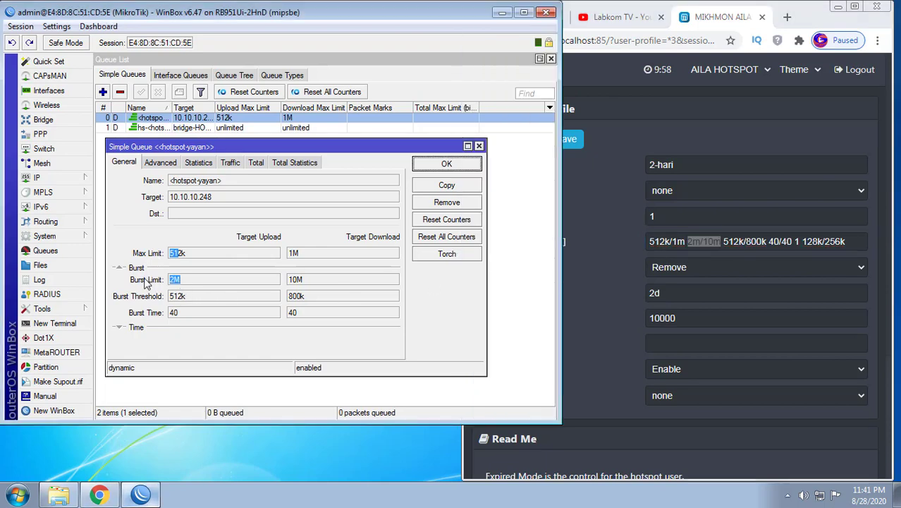
- Match the 512k/800k burst threshold and 40/40 burst time against the queue's values
left_click(723, 241)
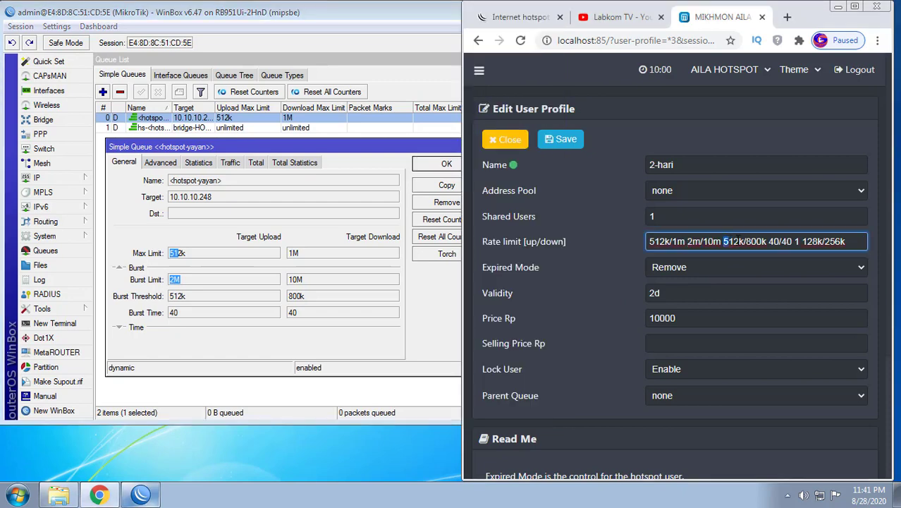
left_click_drag(737, 241, 767, 241)
left_click_drag(183, 296, 168, 296)
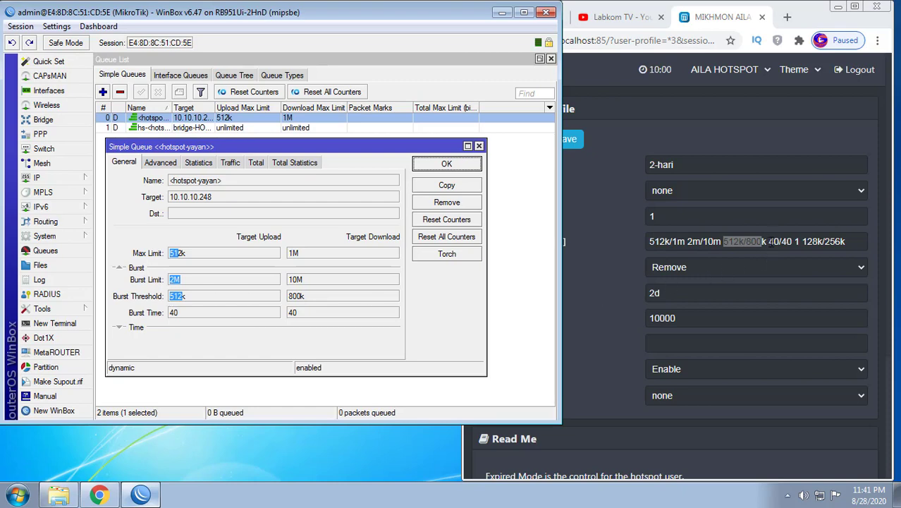
left_click_drag(769, 241, 780, 241)
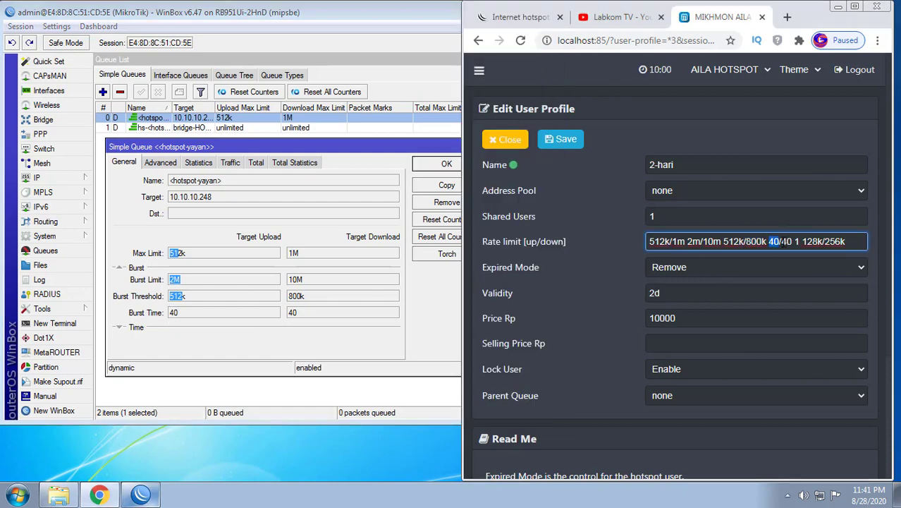
left_click(182, 314)
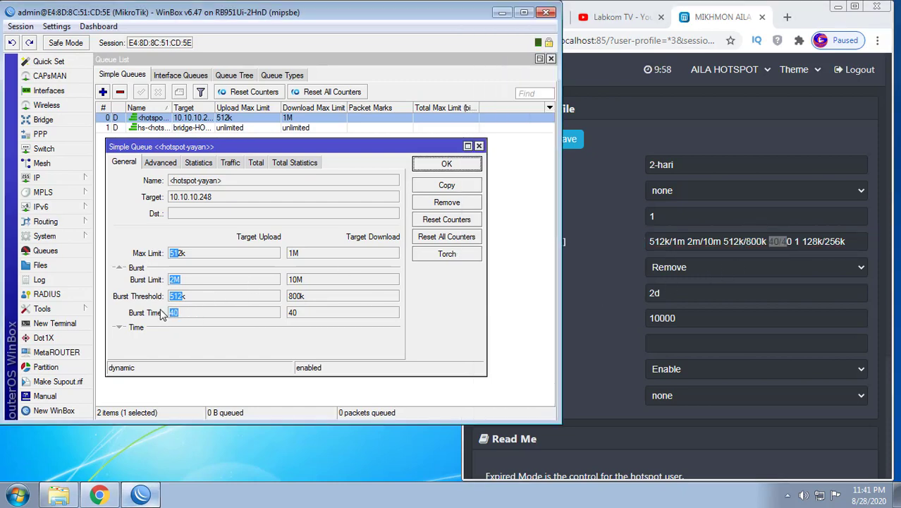
left_click(161, 162)
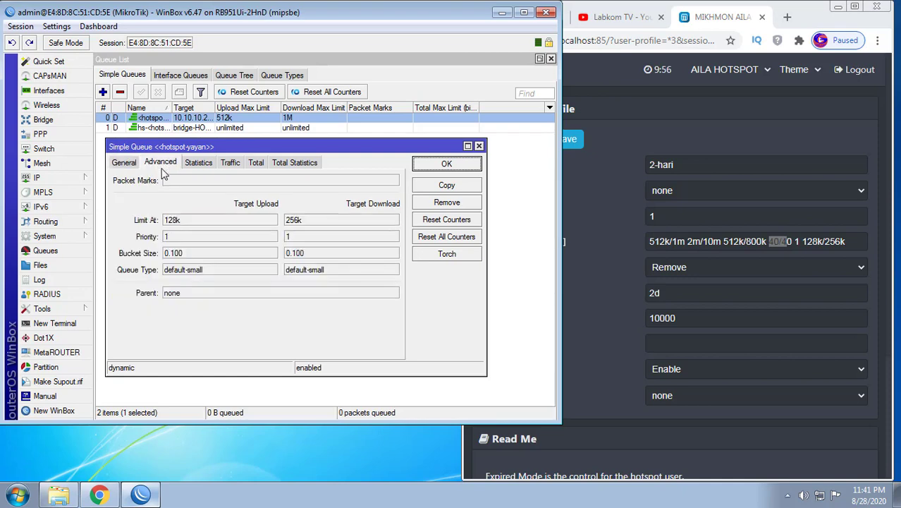
- Match Mikhmon's priority 1 and 128k/256k limit-at to the queue's Advanced fields, then make WinBox taller
double_click(797, 241)
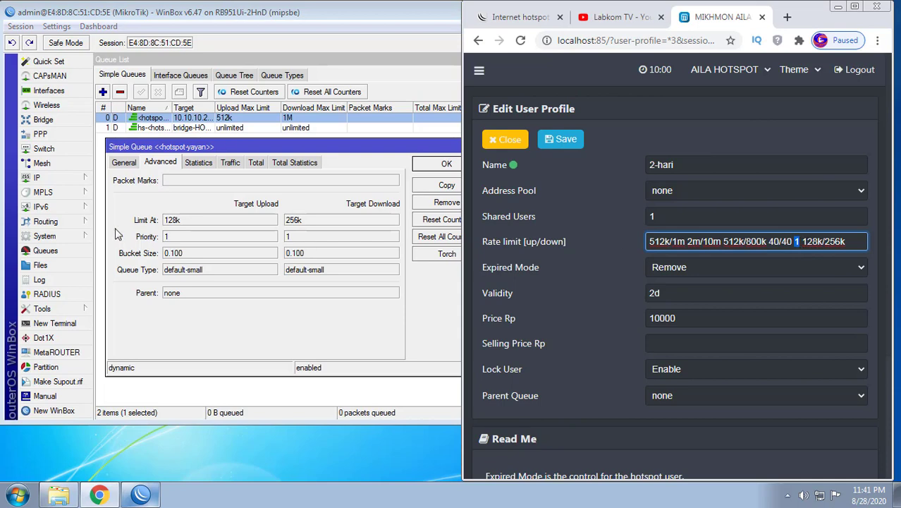
left_click(155, 242)
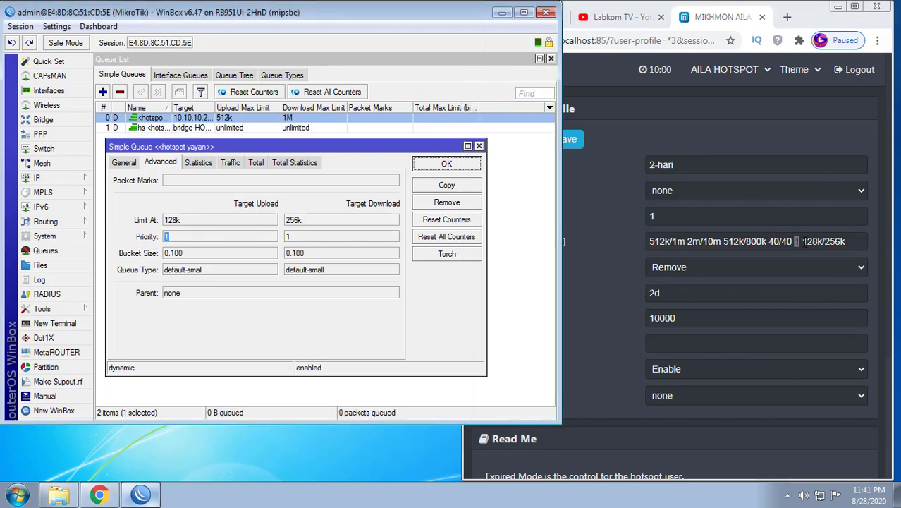
left_click_drag(803, 241, 836, 241)
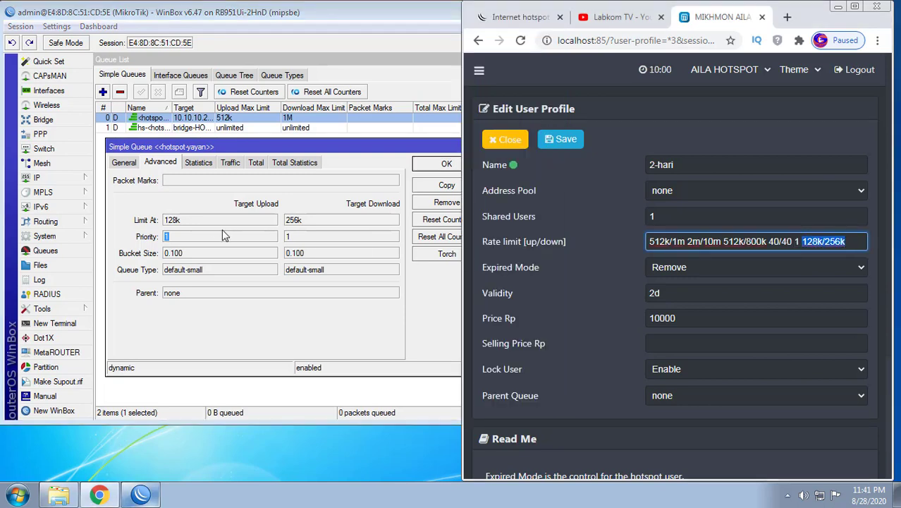
left_click_drag(193, 220, 161, 221)
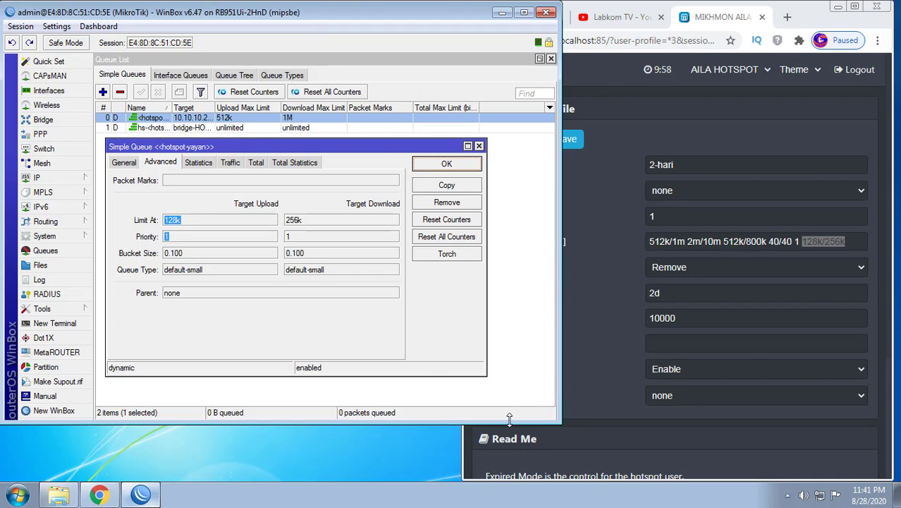
left_click_drag(509, 418, 511, 476)
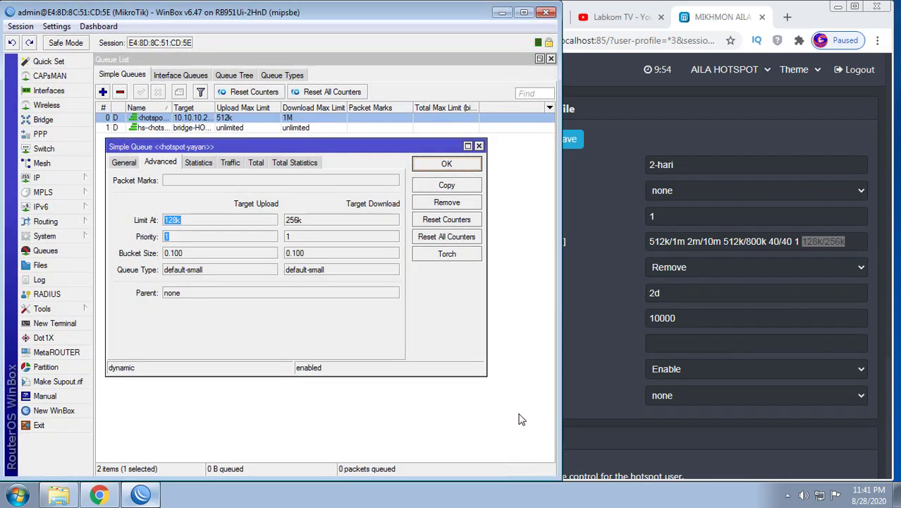